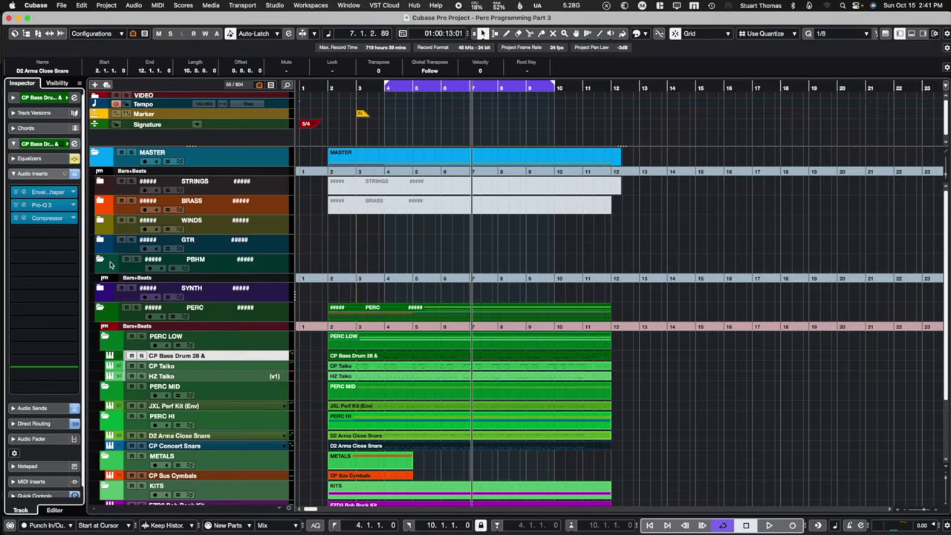
# Solo CP Bass Drum 28 and open its EnvelopeShaper, Pro-Q 3 and Compressor editors
pyautogui.press('s')
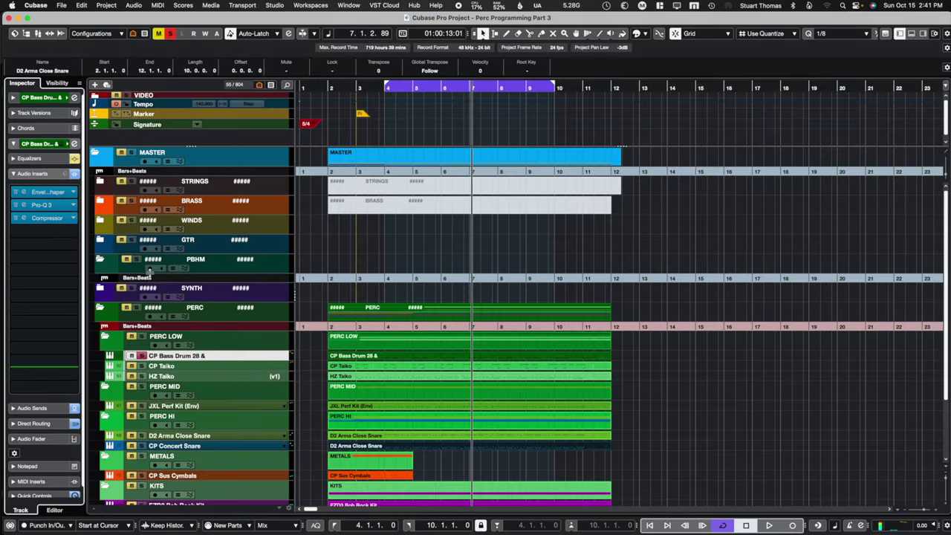
pyautogui.click(23, 193)
pyautogui.click(24, 205)
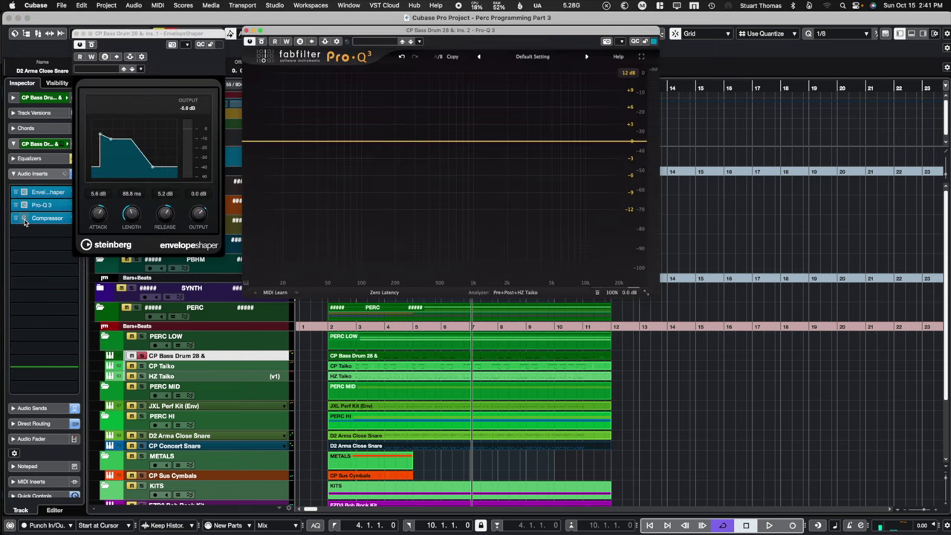
pyautogui.click(25, 218)
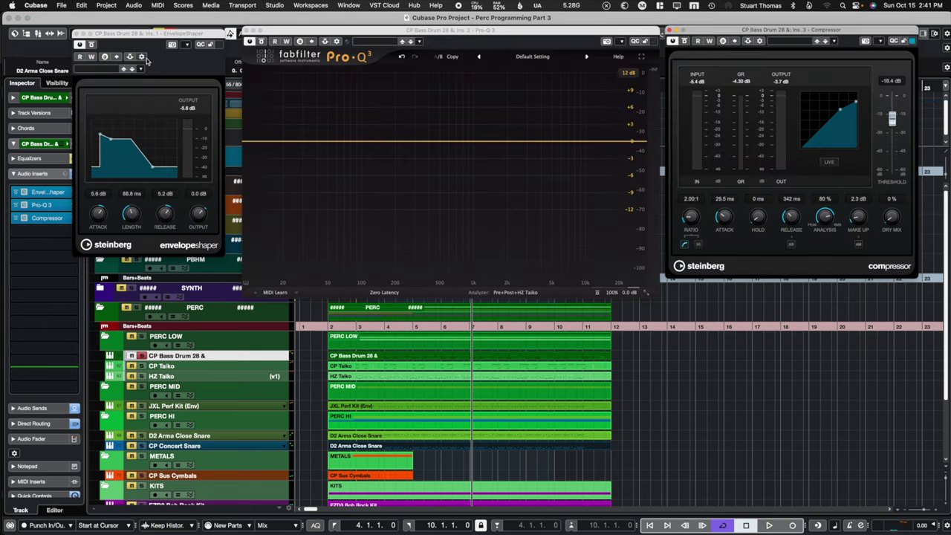
# Bring each plug-in window forward in turn and move the EnvelopeShaper window aside
pyautogui.click(171, 33)
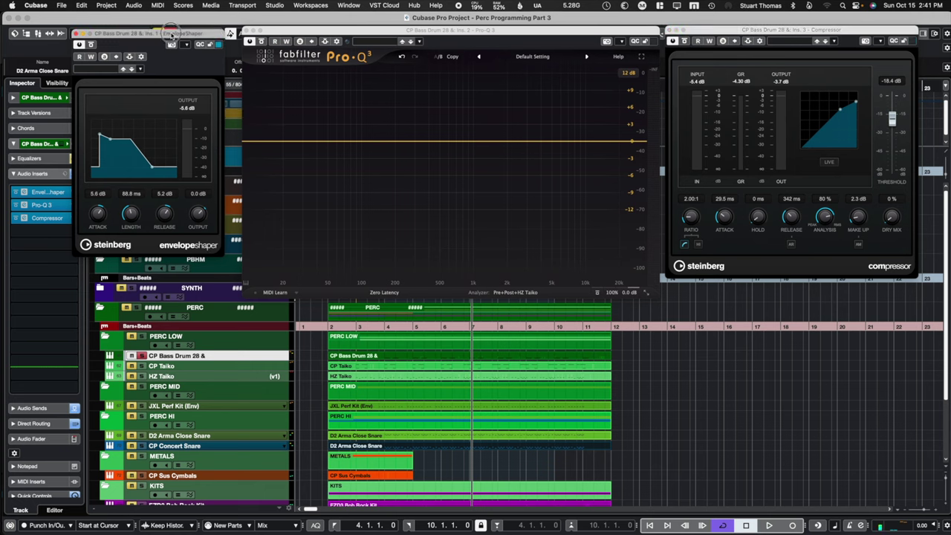
pyautogui.click(342, 34)
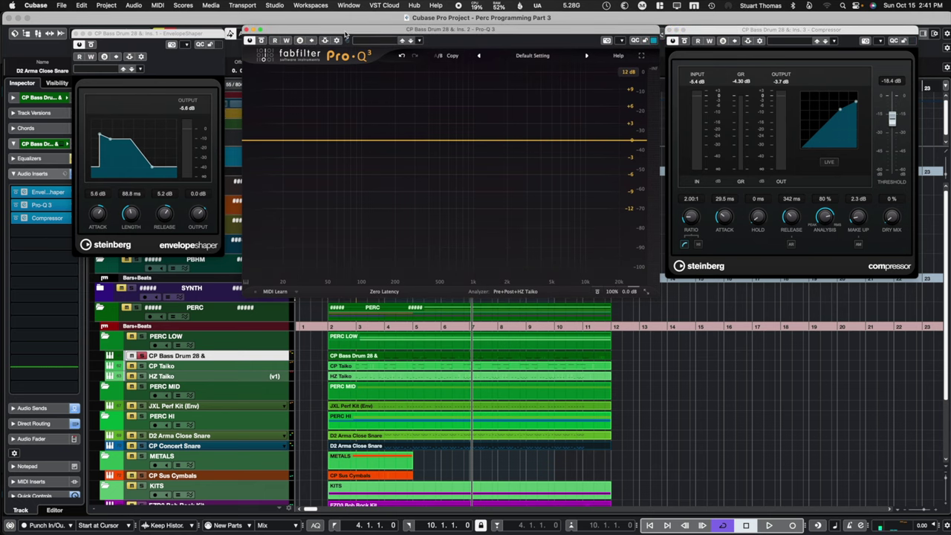
pyautogui.click(718, 34)
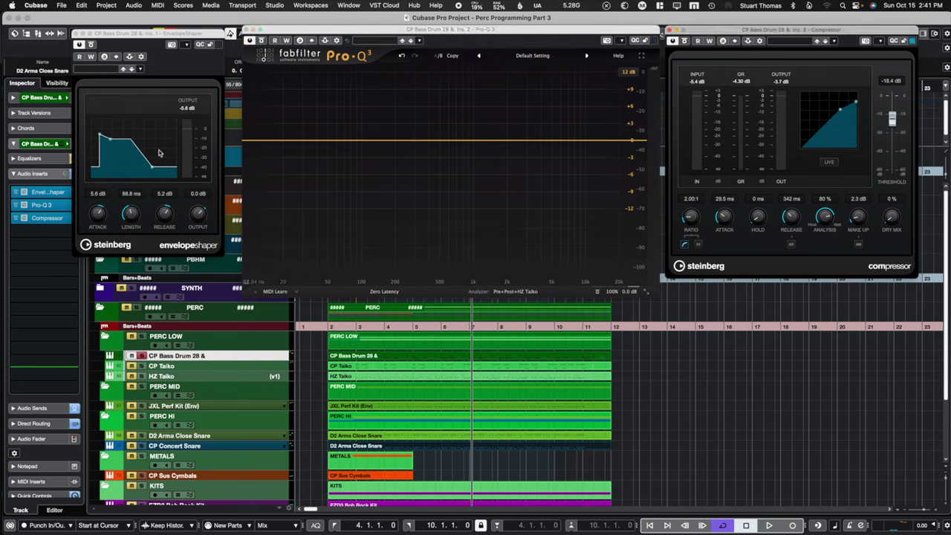
pyautogui.moveTo(134, 36); pyautogui.dragTo(158, 29)
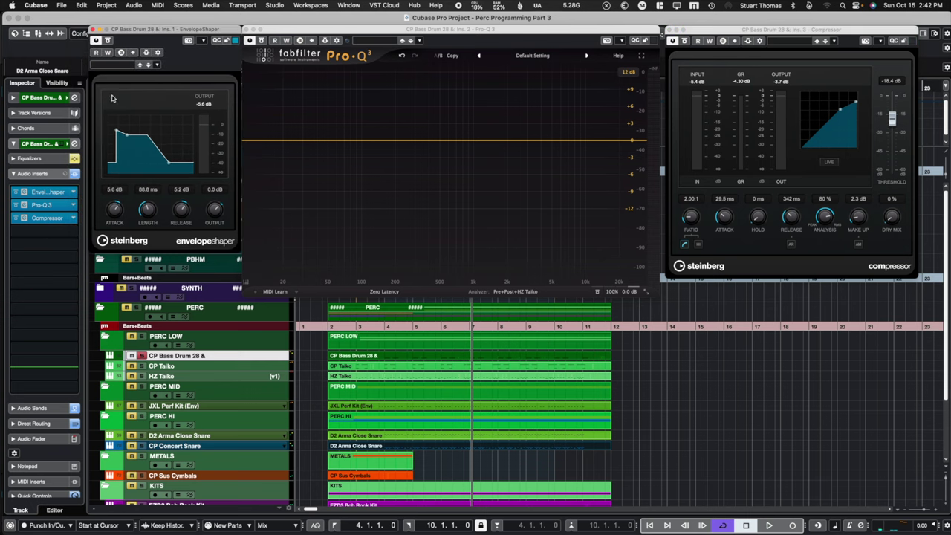
# Bypass and re-enable all the track's inserts, then stop and restart playback
pyautogui.click(74, 175)
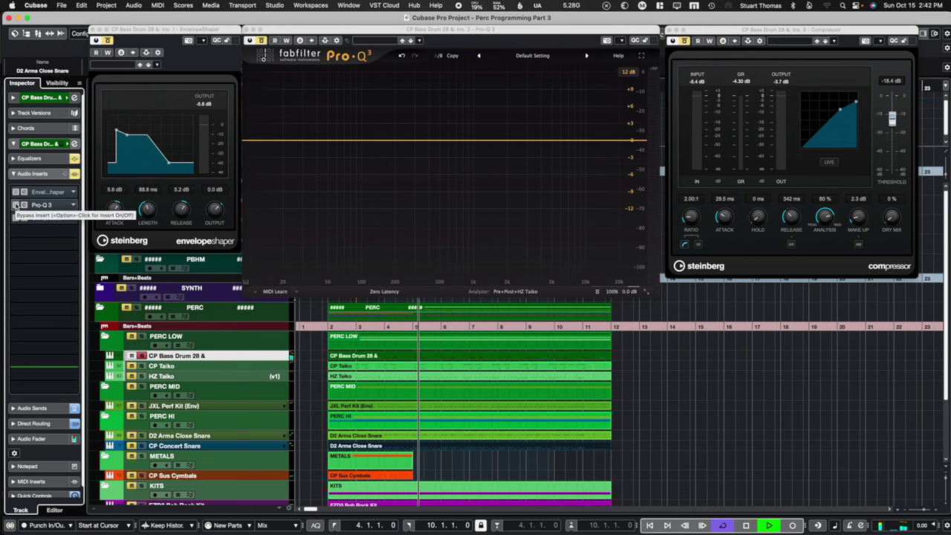
pyautogui.click(14, 205)
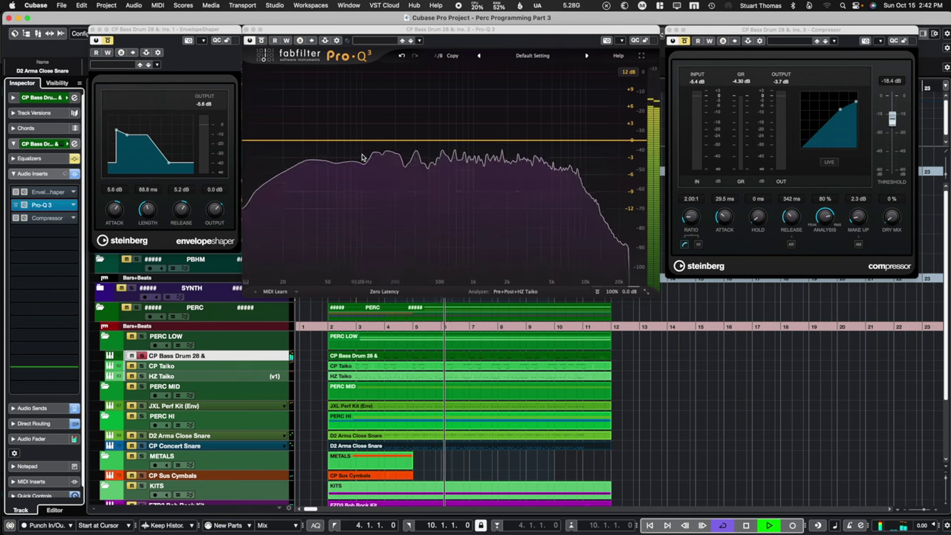
pyautogui.press('space')
pyautogui.moveTo(374, 153)
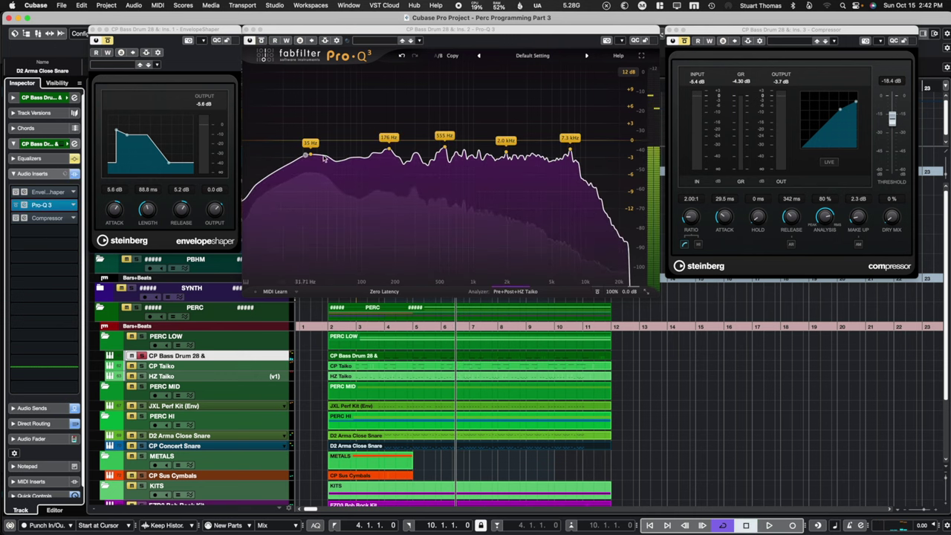
pyautogui.press('space')
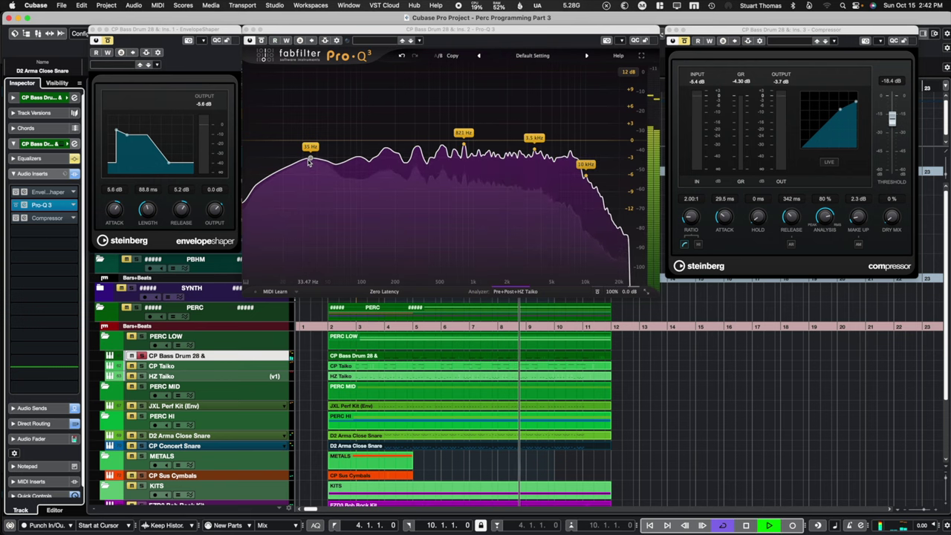
# Stop playback, set the EnvelopeShaper release to 5.8 dB, and A/B it with bypass
pyautogui.press('space')
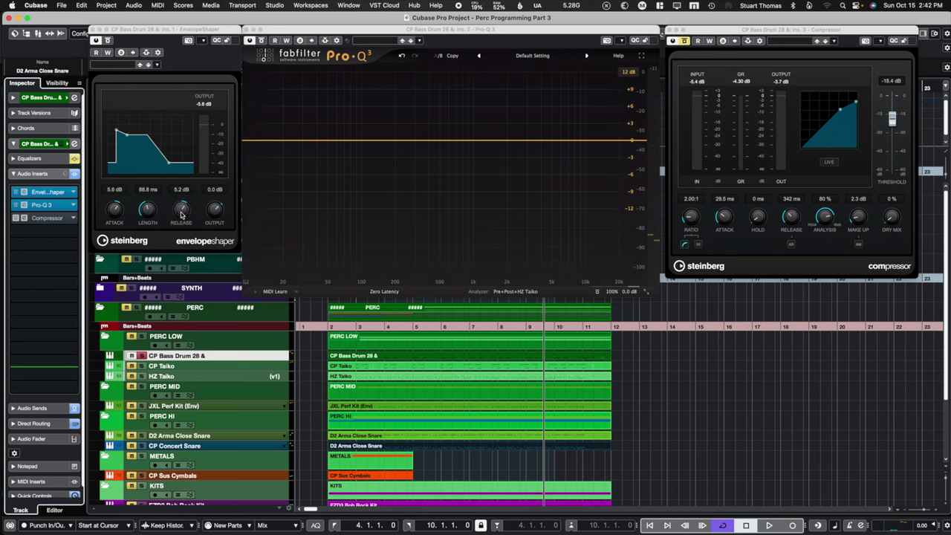
pyautogui.moveTo(183, 212); pyautogui.dragTo(185, 214)
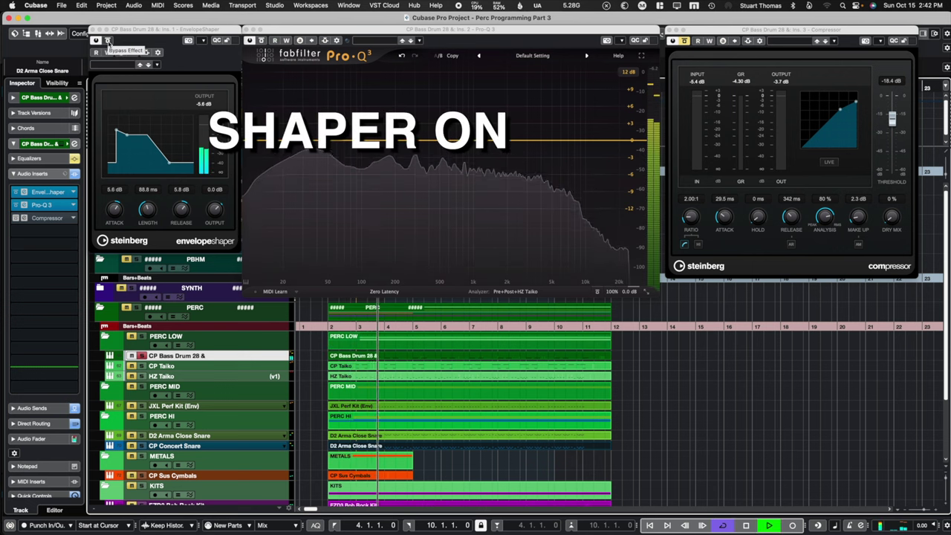
pyautogui.click(108, 42)
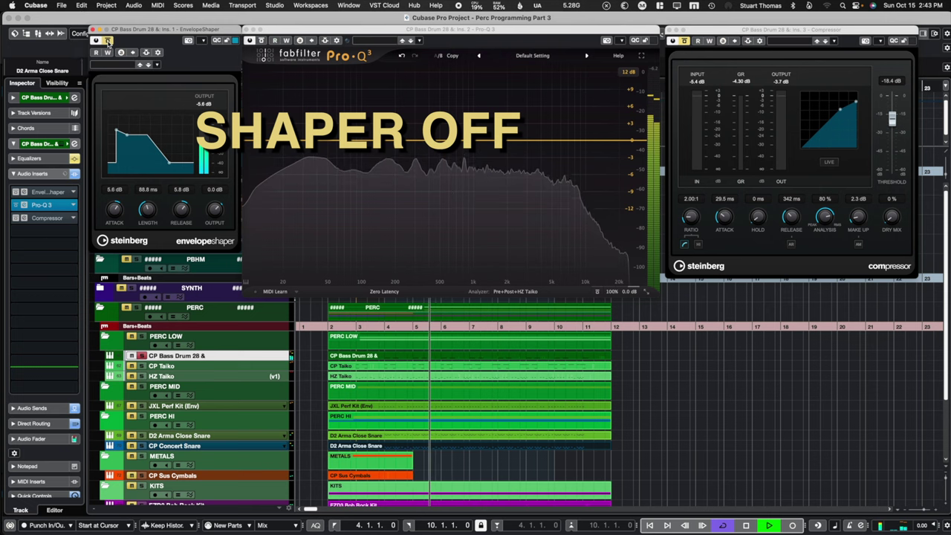
pyautogui.click(108, 42)
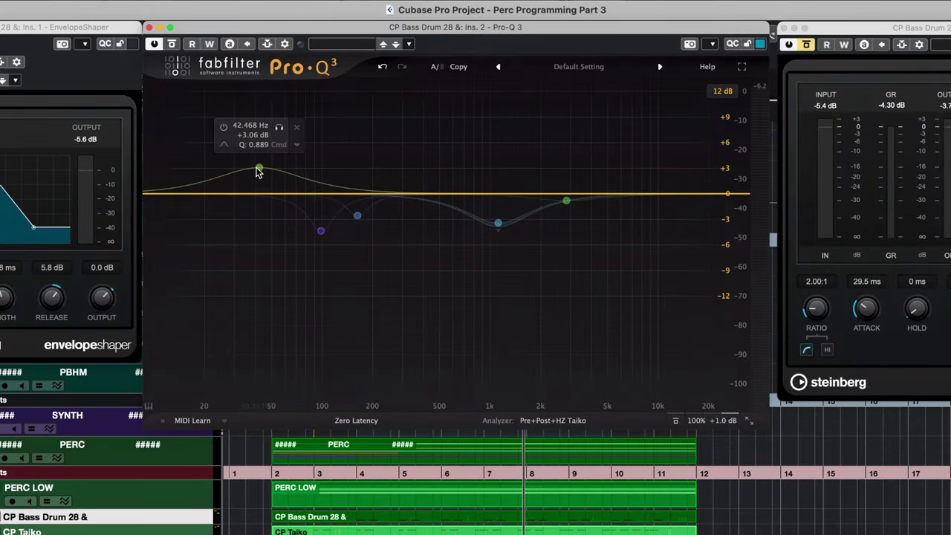
# Start playback and A/B the Pro-Q 3 low boost near 42 Hz, leaving it active
pyautogui.click(257, 170)
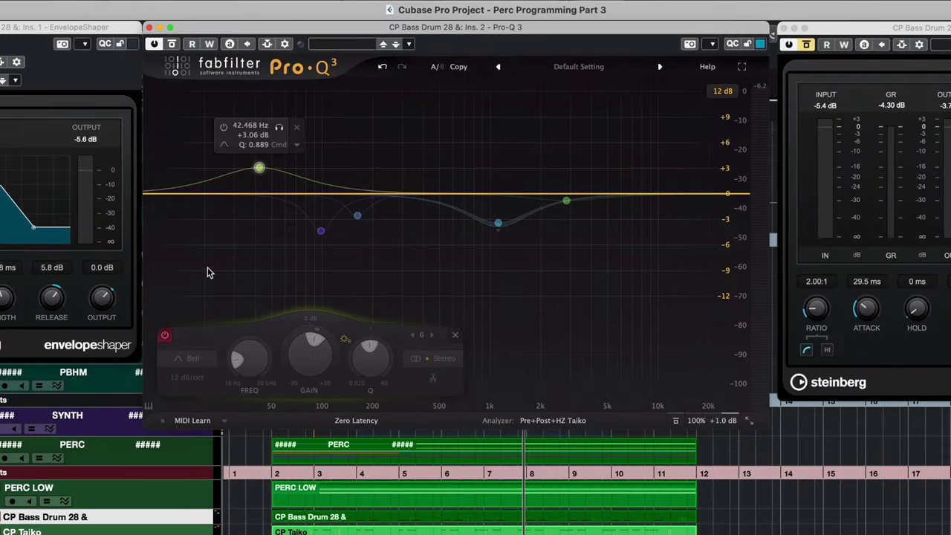
pyautogui.press('space')
pyautogui.click(164, 337)
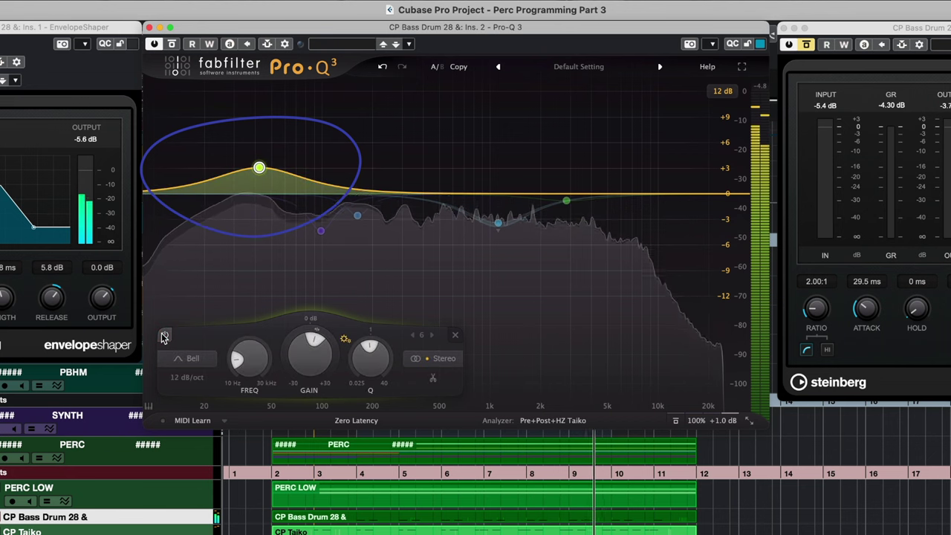
pyautogui.click(164, 337)
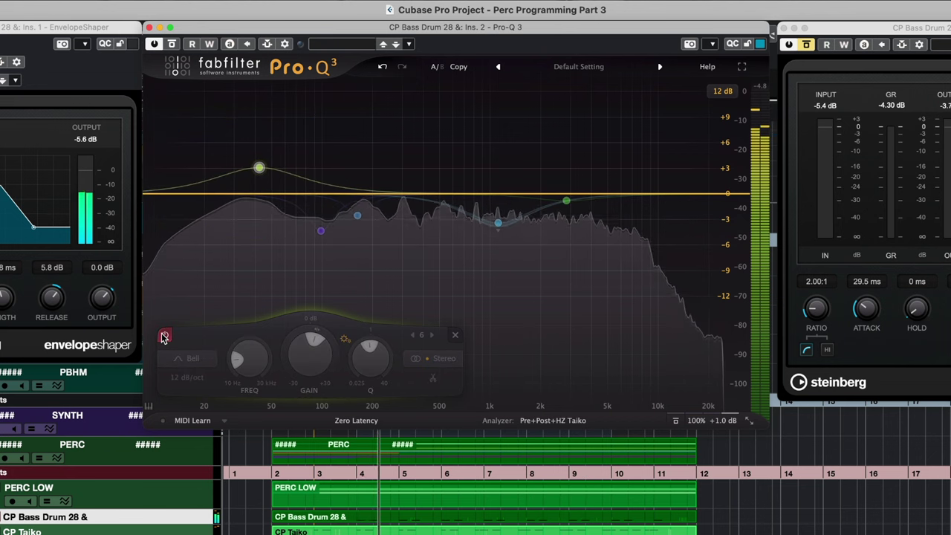
pyautogui.click(165, 336)
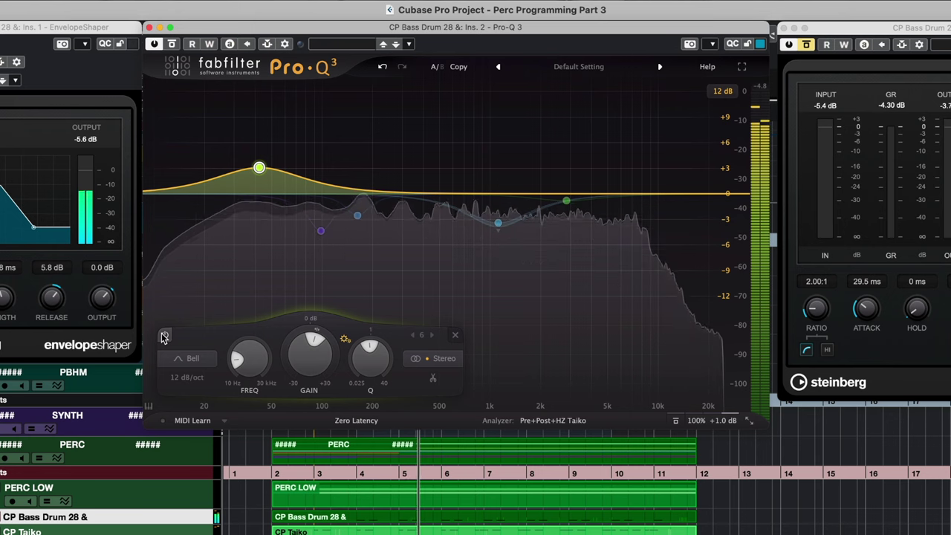
# A/B the 98 Hz cut band several times, then set its gain to −5.26 dB
pyautogui.moveTo(323, 243)
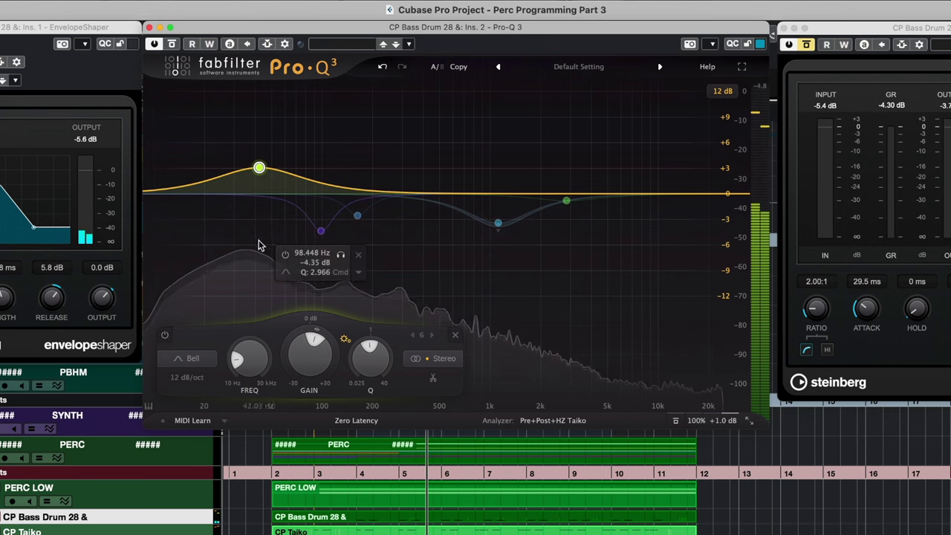
pyautogui.click(346, 227)
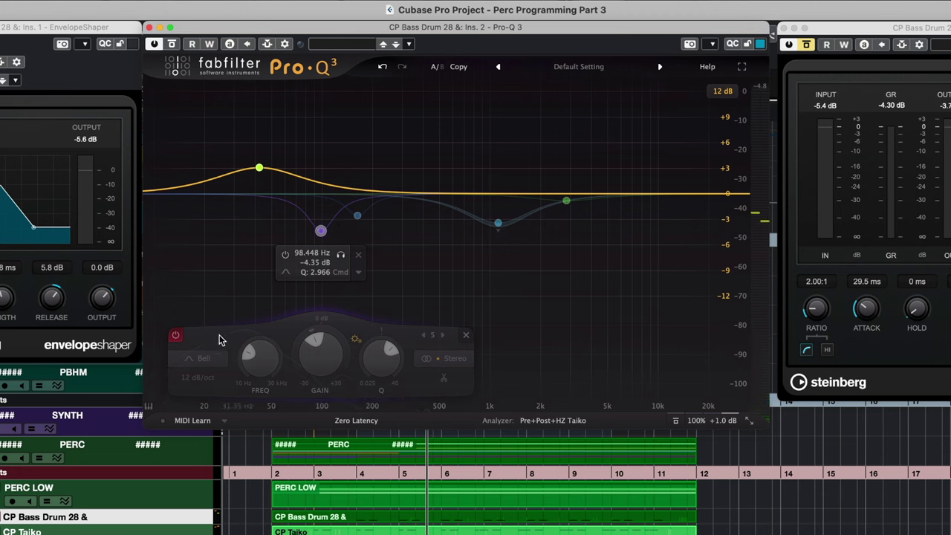
pyautogui.click(176, 336)
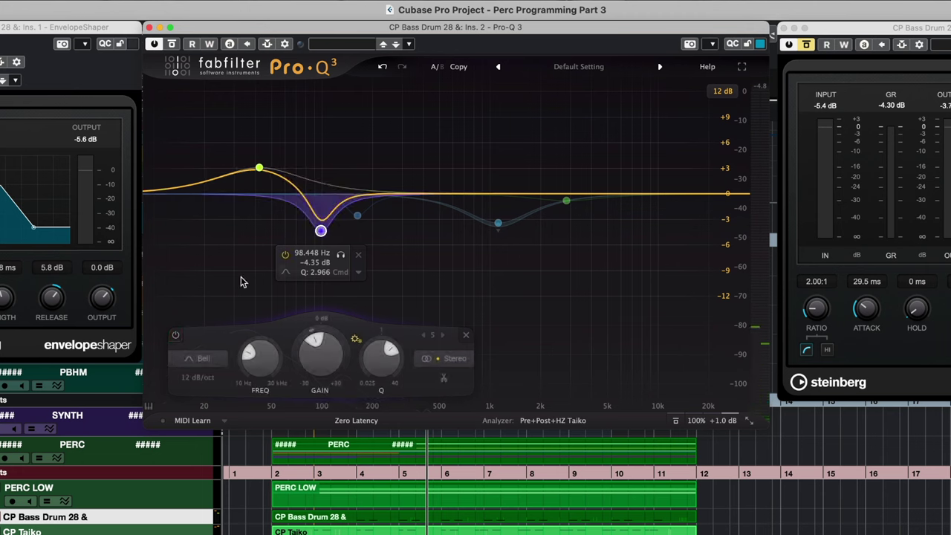
pyautogui.click(176, 336)
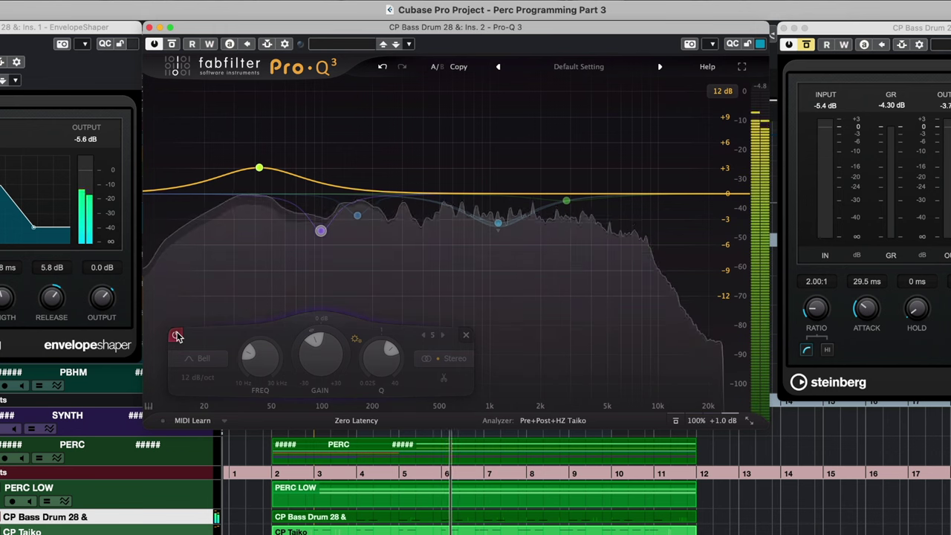
pyautogui.click(176, 335)
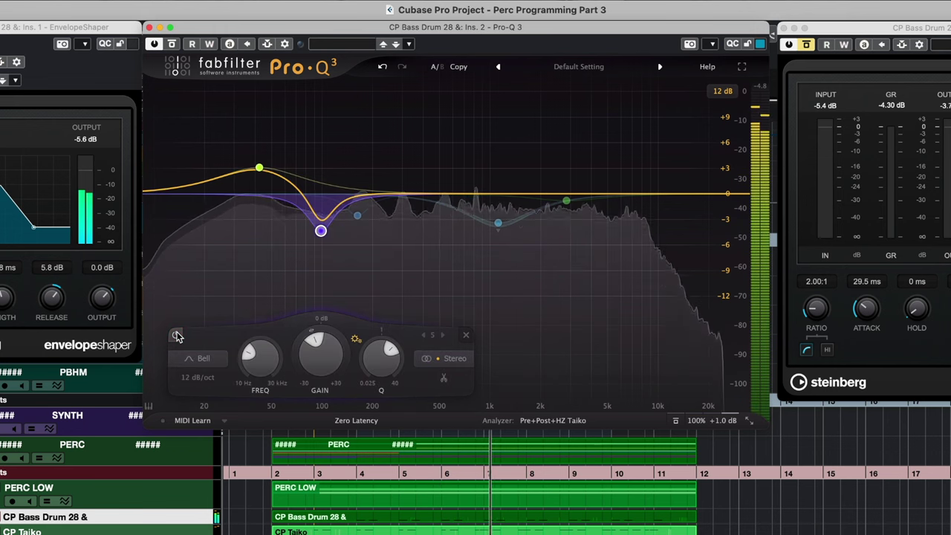
pyautogui.click(176, 336)
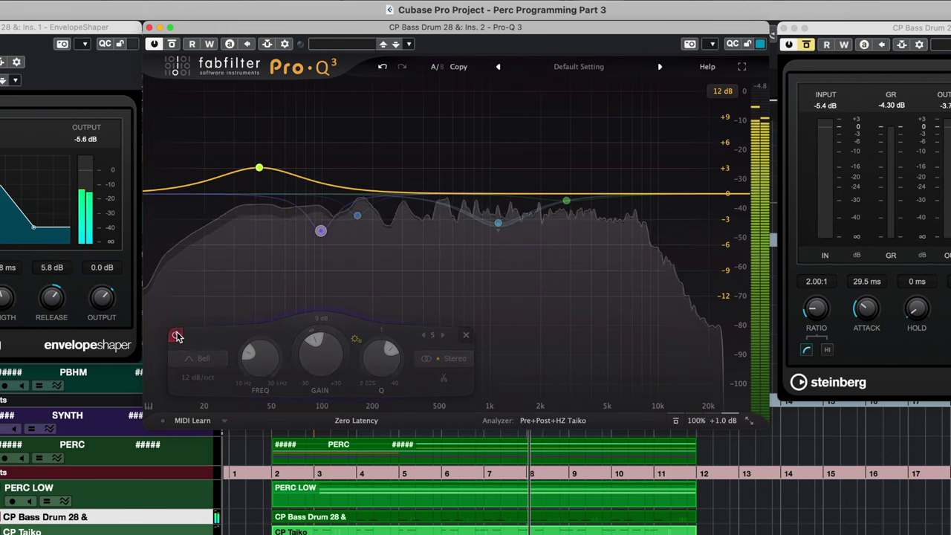
pyautogui.click(177, 335)
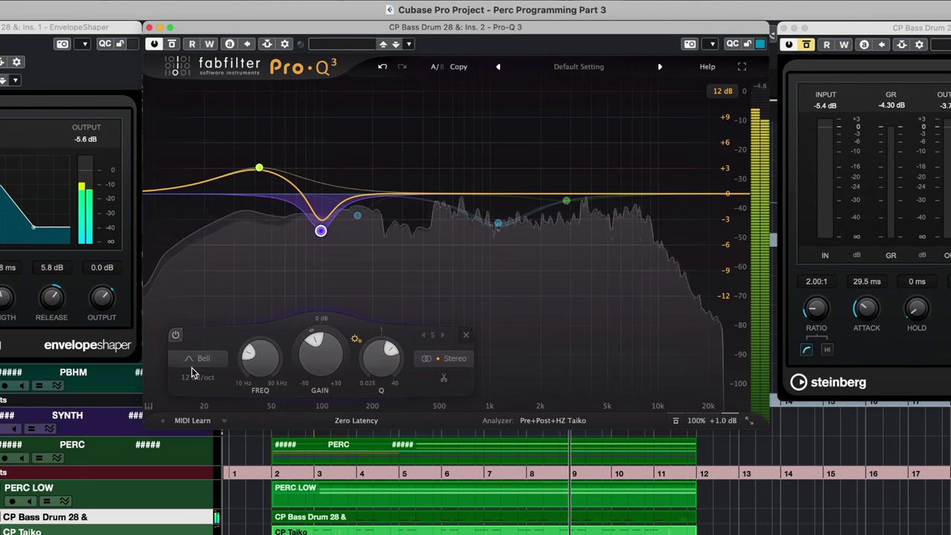
pyautogui.moveTo(320, 365); pyautogui.dragTo(318, 395)
pyautogui.moveTo(360, 244)
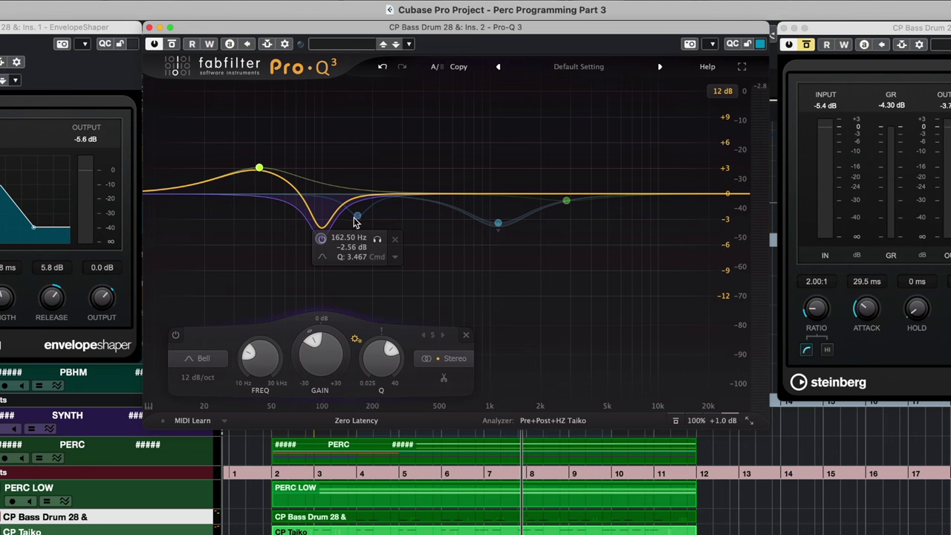
# Start playback and A/B the cut band near 100 Hz, leaving it on
pyautogui.click(320, 238)
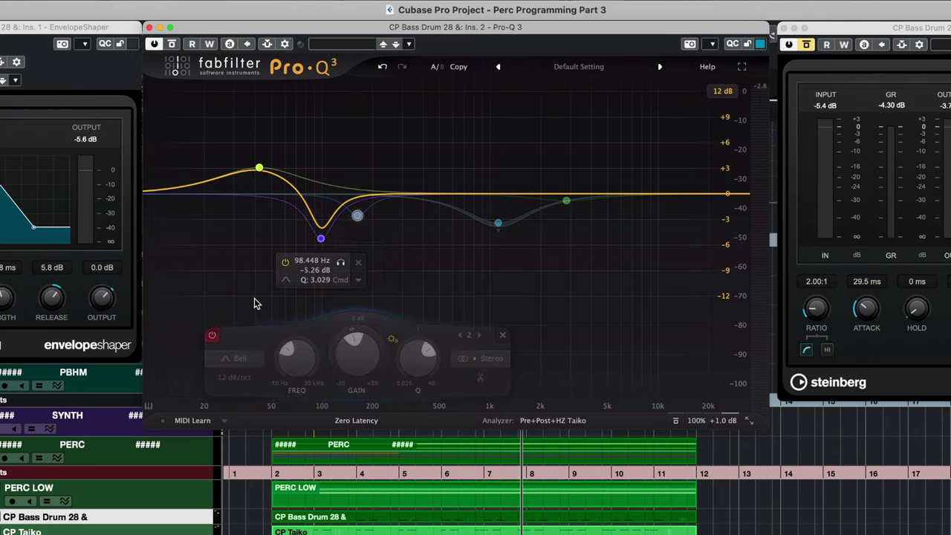
pyautogui.click(212, 338)
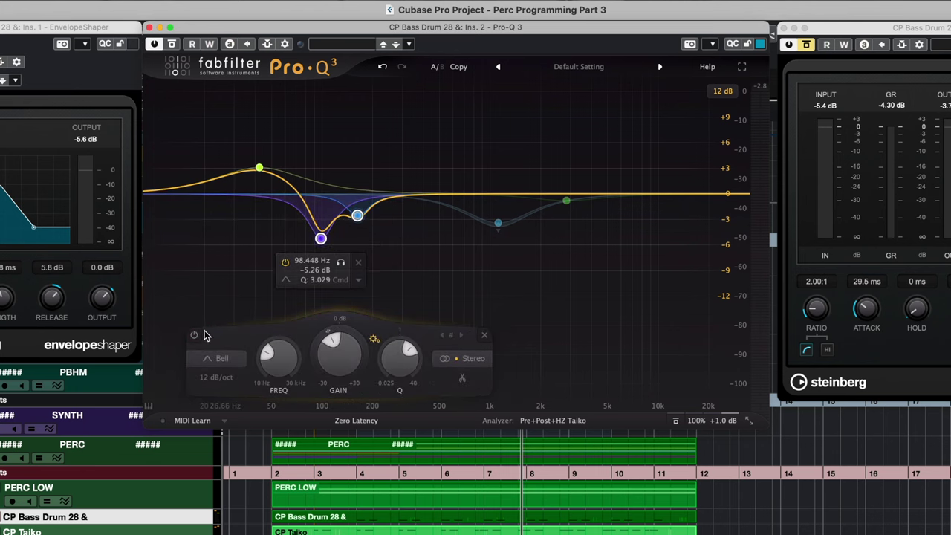
pyautogui.click(195, 335)
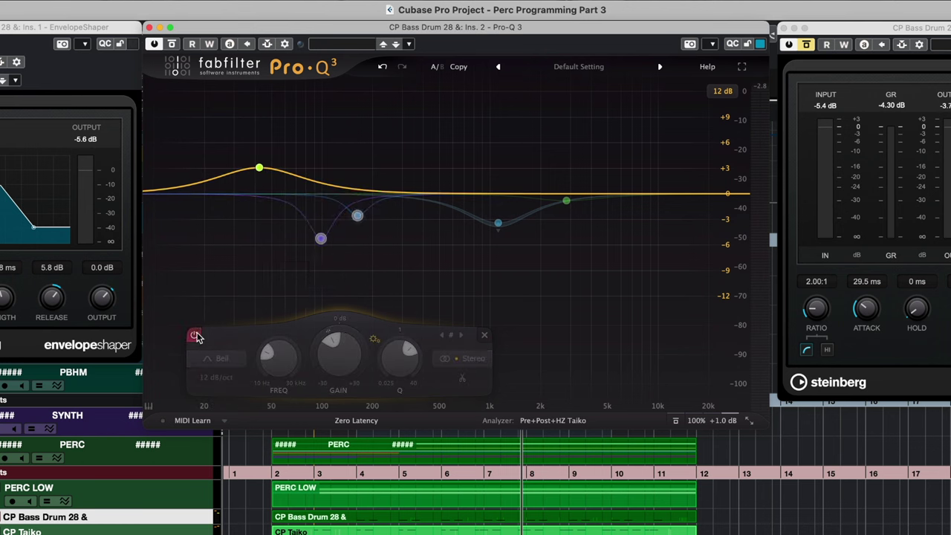
pyautogui.press('space')
pyautogui.click(194, 335)
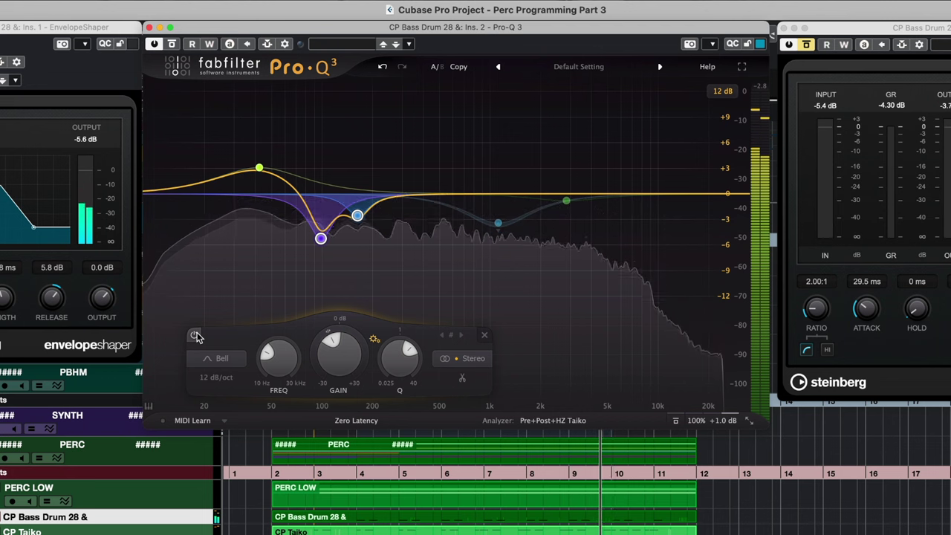
pyautogui.click(195, 335)
pyautogui.click(195, 335)
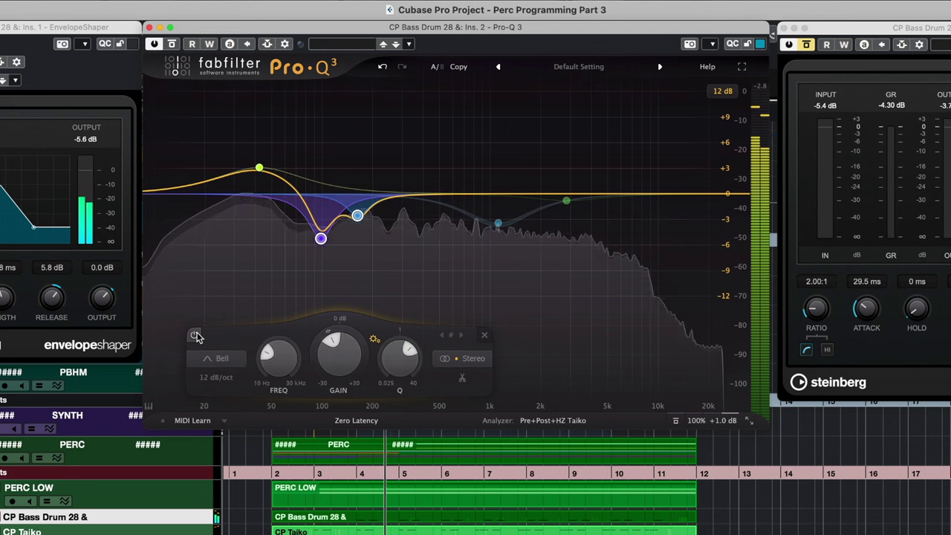
# Try a boost on the 100 Hz band, then return it to a −4.52 dB cut
pyautogui.moveTo(320, 238)
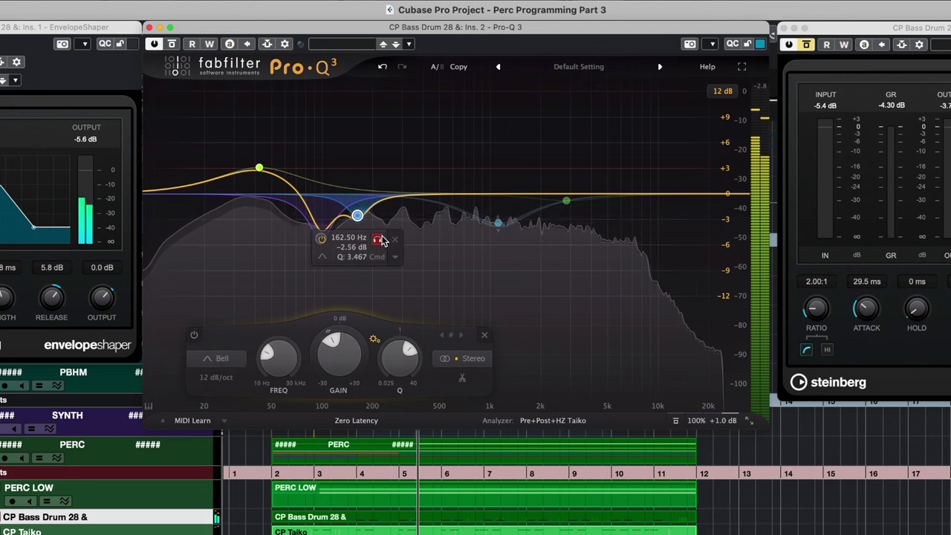
pyautogui.moveTo(339, 350); pyautogui.dragTo(324, 263)
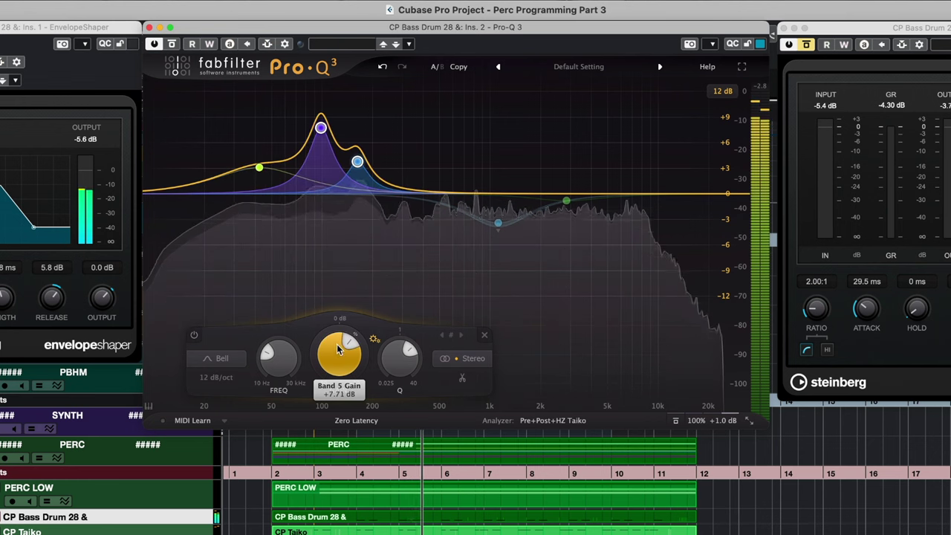
pyautogui.moveTo(336, 349)
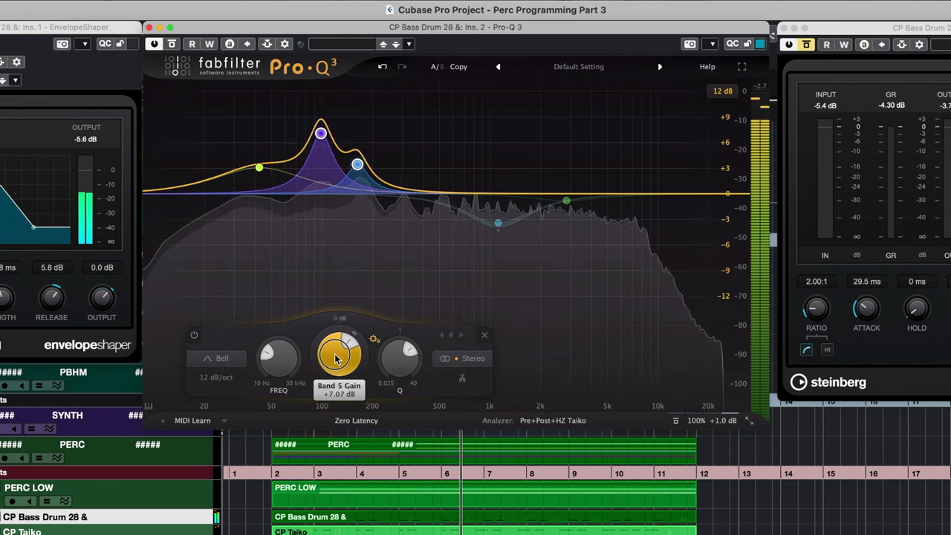
pyautogui.moveTo(336, 349); pyautogui.dragTo(345, 420)
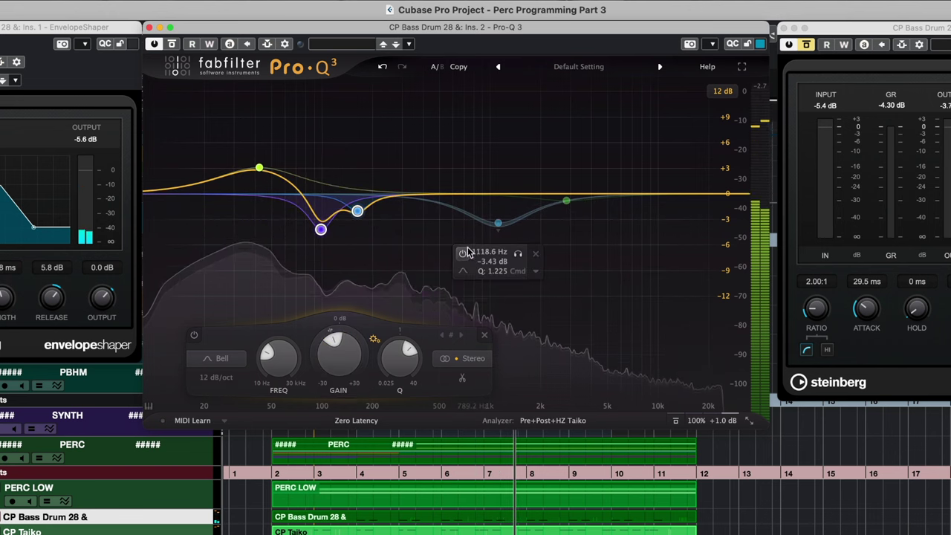
# Audition a boost on the 1.1 kHz dip, then re-enable the −0.80 dB band at 2851 Hz
pyautogui.moveTo(498, 222)
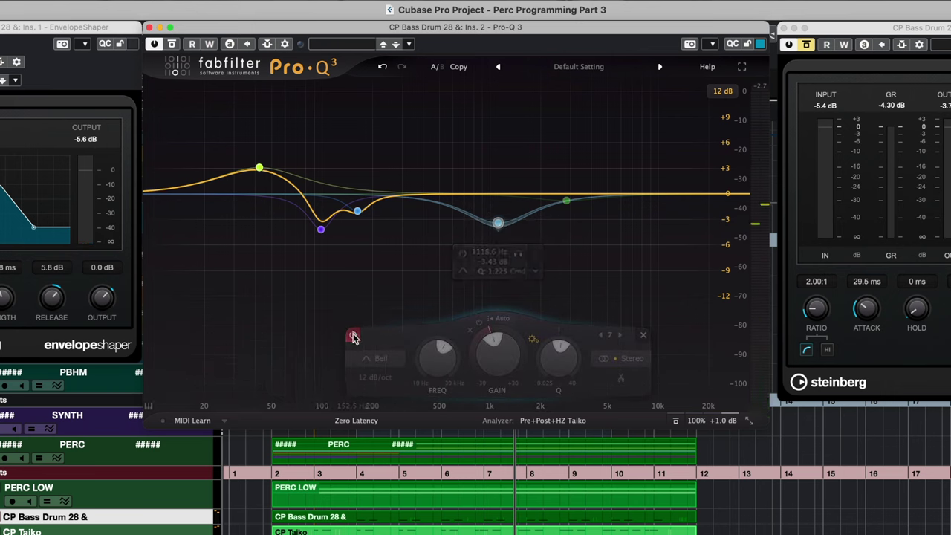
pyautogui.moveTo(501, 362)
pyautogui.press('space')
pyautogui.moveTo(501, 362)
pyautogui.mouseDown()
pyautogui.moveTo(501, 278)
pyautogui.moveTo(501, 375)
pyautogui.mouseUp()
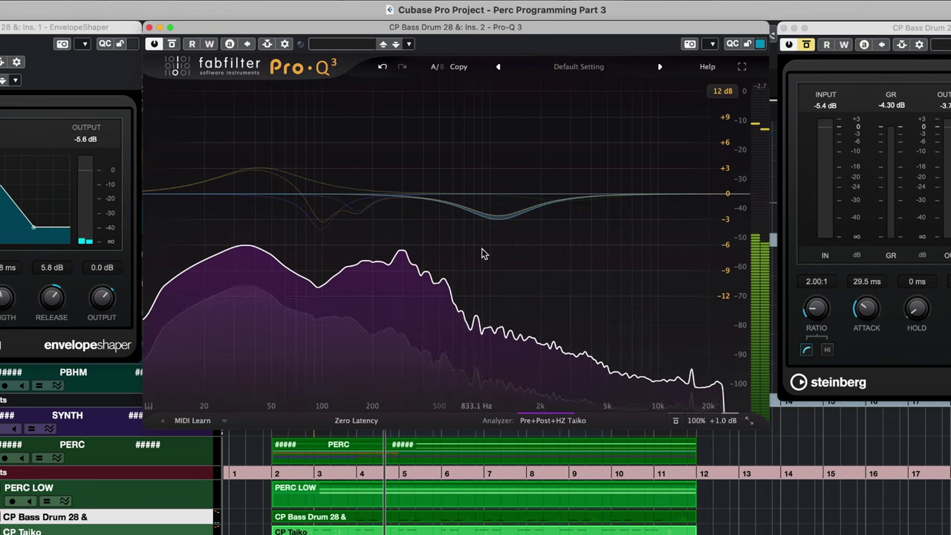
pyautogui.click(567, 200)
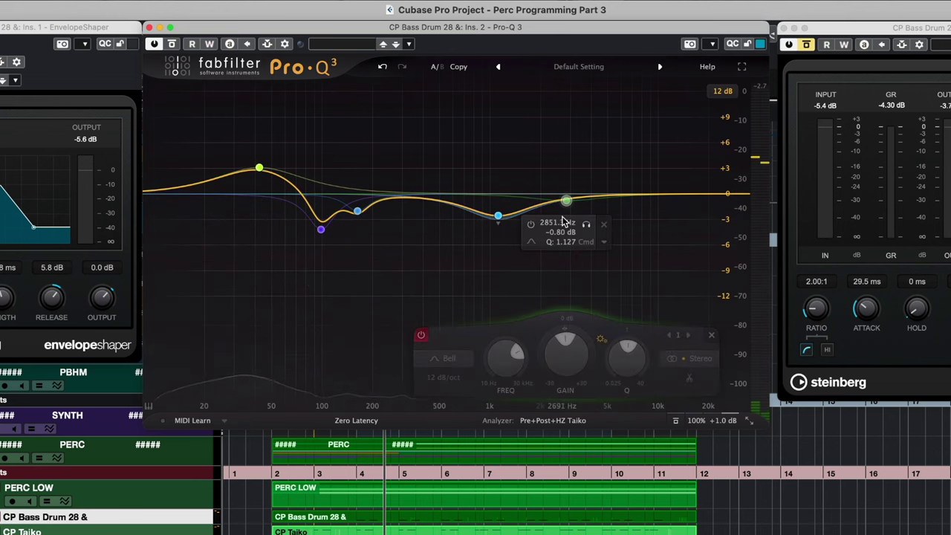
pyautogui.click(421, 336)
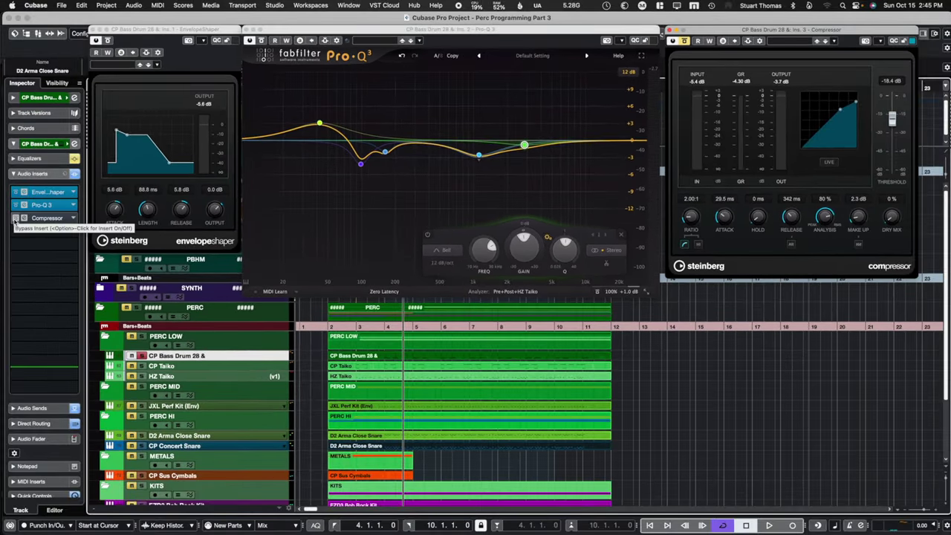
# Re-enable the bass drum Compressor, A/B its bypass, and raise the ratio to about 2.66:1
pyautogui.click(14, 218)
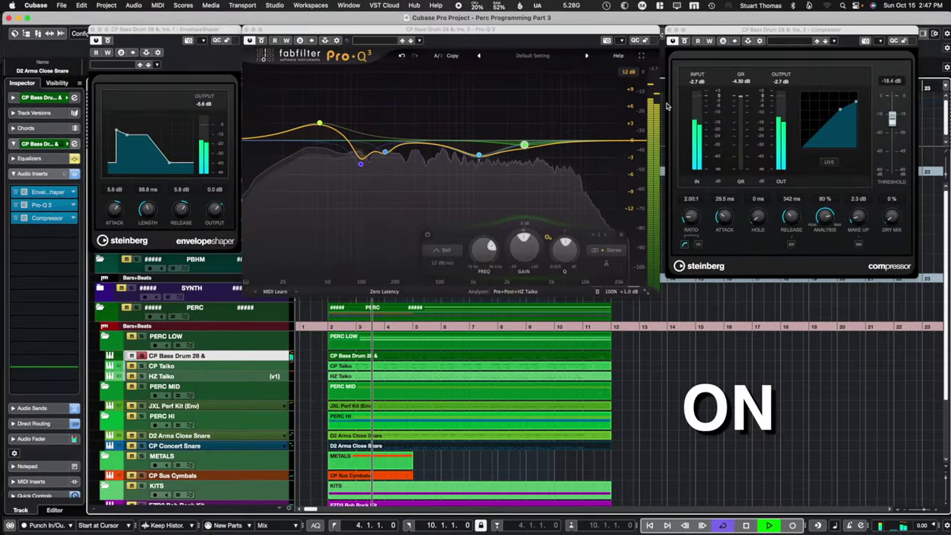
pyautogui.click(685, 41)
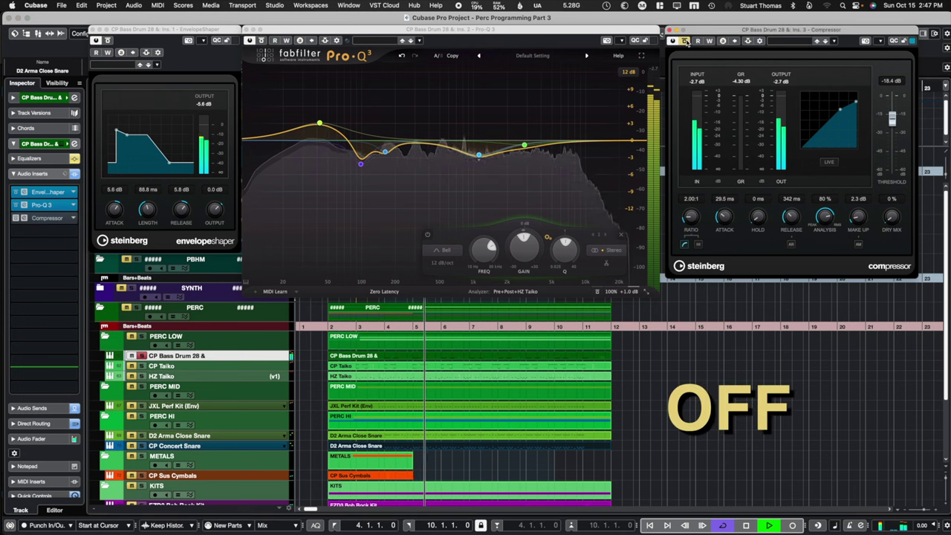
pyautogui.click(684, 41)
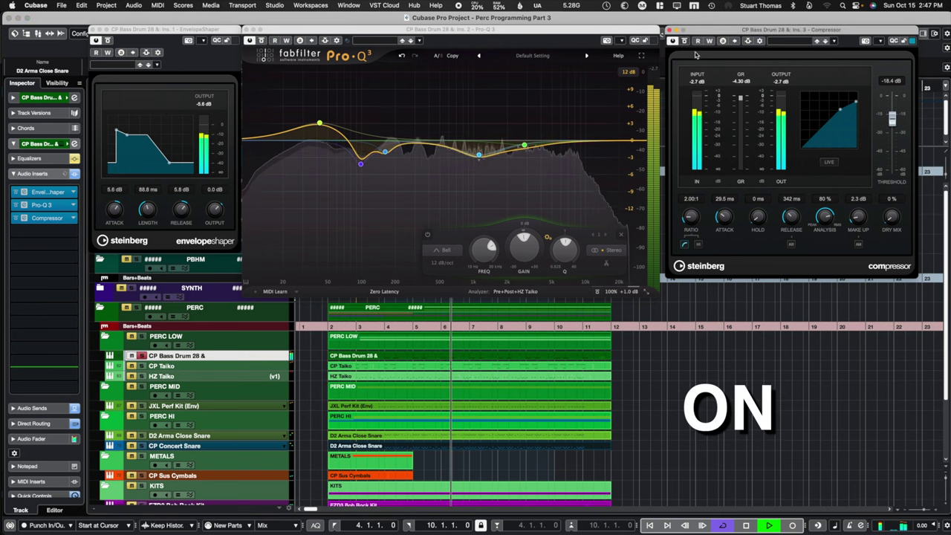
pyautogui.moveTo(691, 220); pyautogui.dragTo(694, 205)
# Stop playback and A/B all three bass drum inserts twice, leaving them active
pyautogui.press('space')
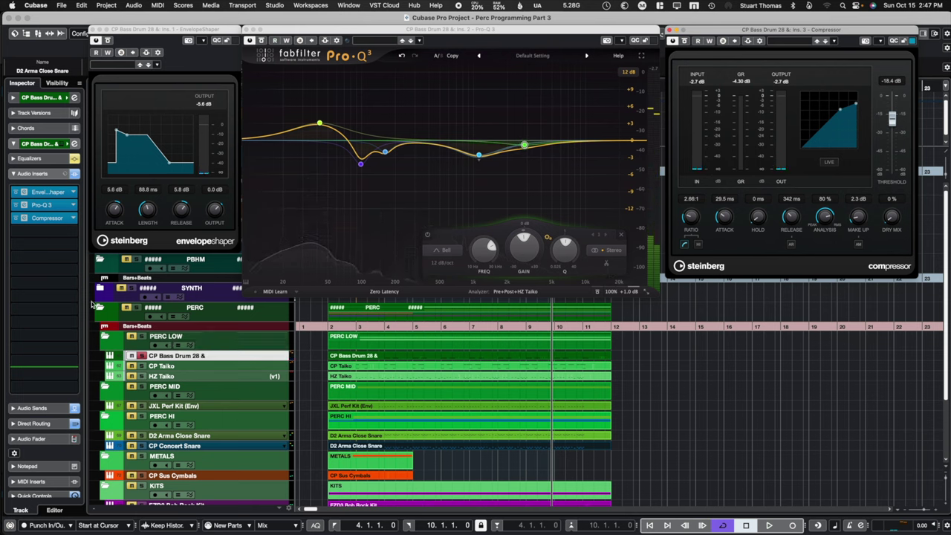
pyautogui.click(74, 174)
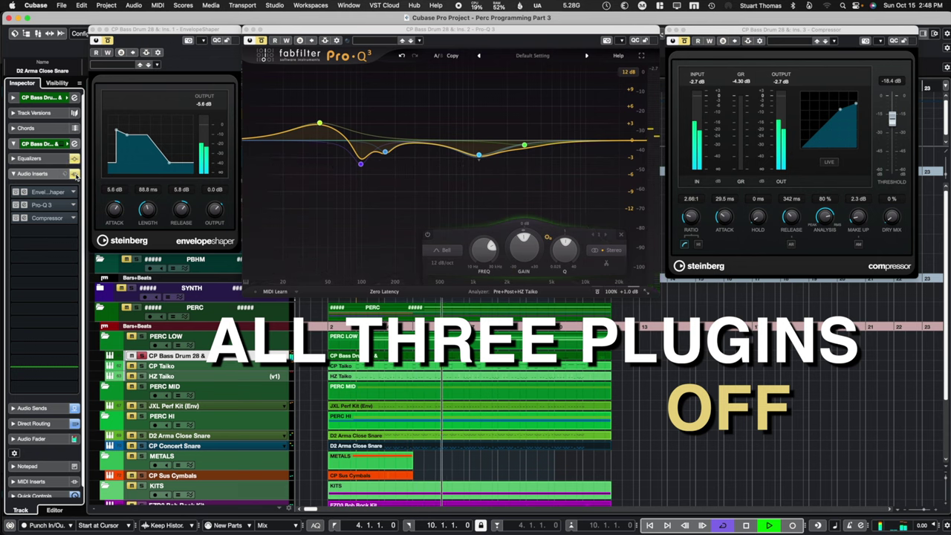
pyautogui.click(74, 174)
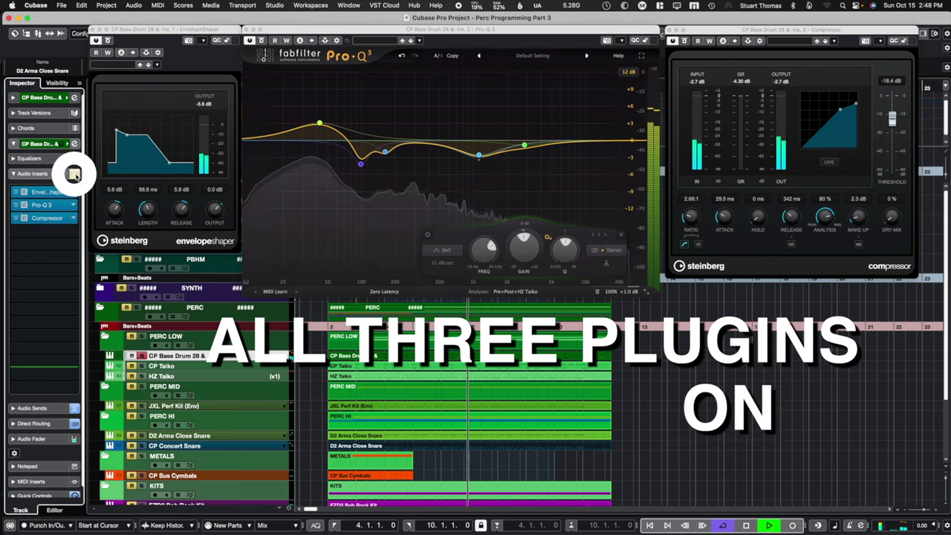
pyautogui.click(75, 174)
pyautogui.click(75, 174)
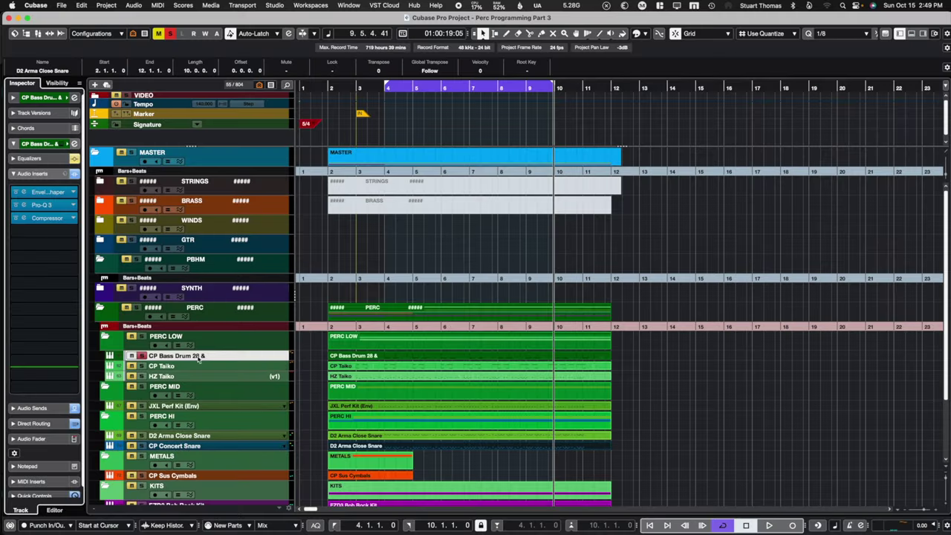
# Select CP Taiko, open its insert editors, bypass the inserts, and restart playback
pyautogui.click(155, 366)
pyautogui.click(45, 173)
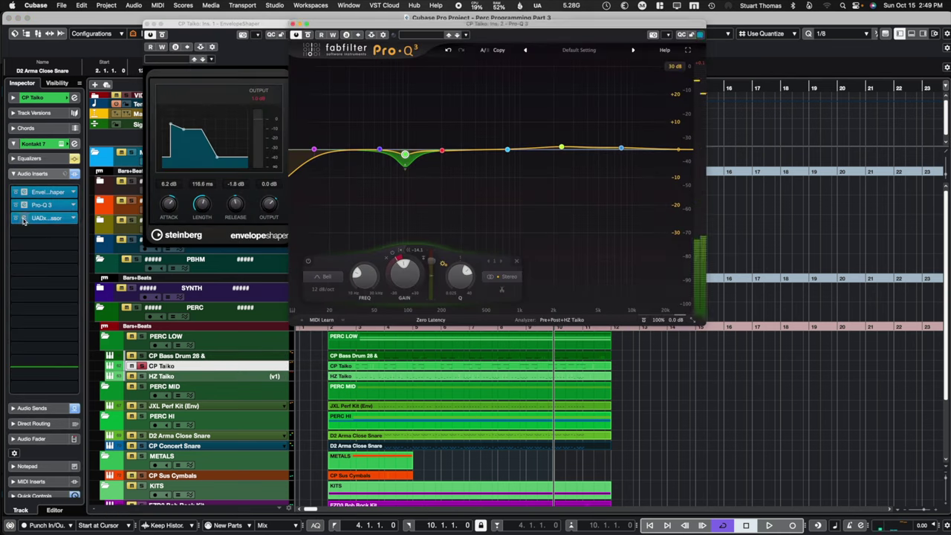
pyautogui.click(73, 174)
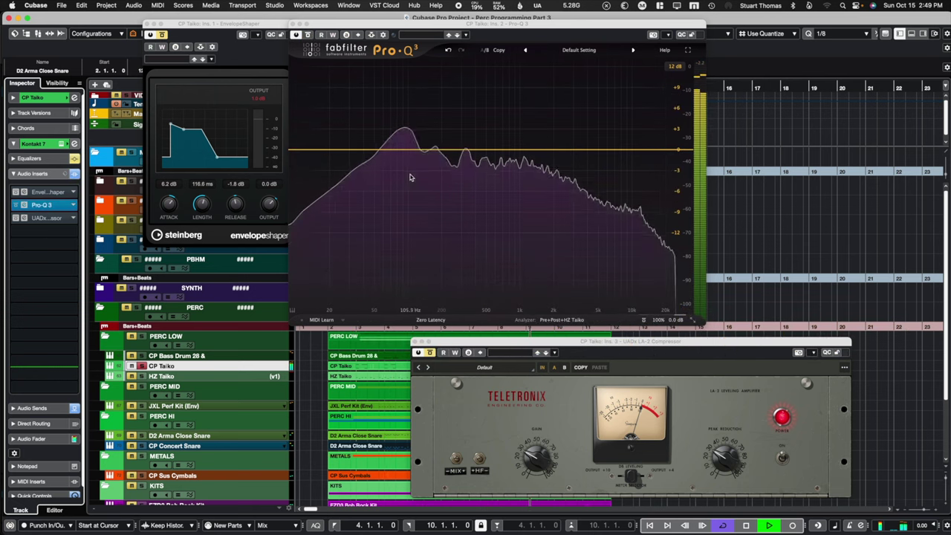
pyautogui.press('space')
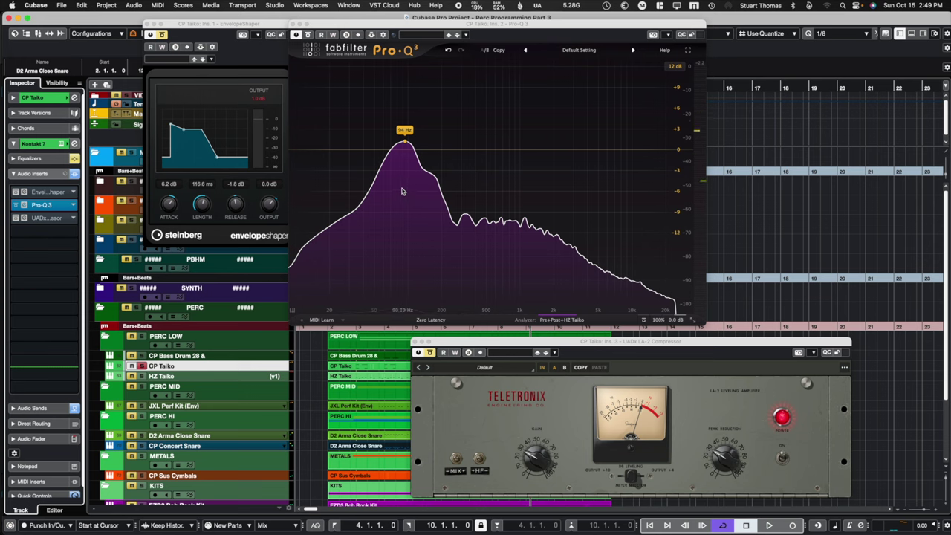
pyautogui.press('space')
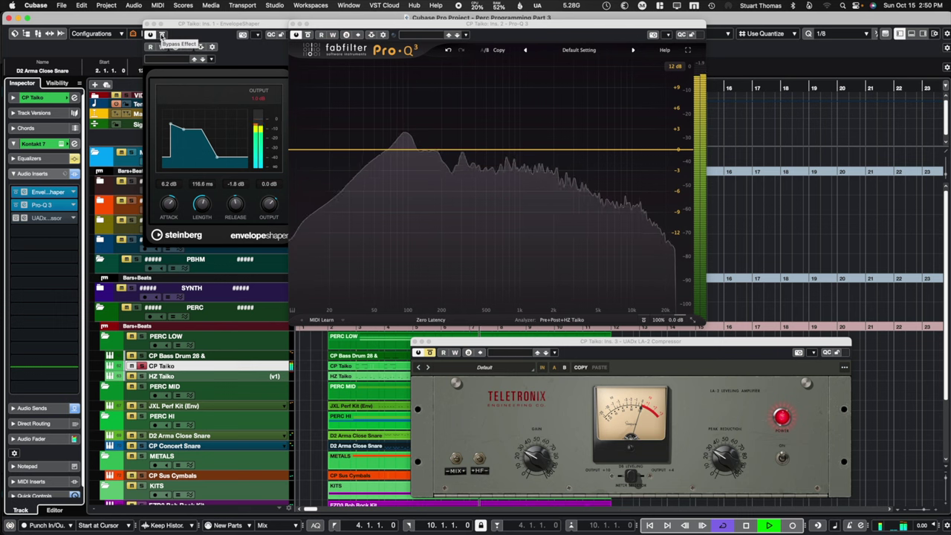
# A/B the Taiko EnvelopeShaper, then set Release to −2.2 dB and Length to 126.3 ms
pyautogui.click(161, 35)
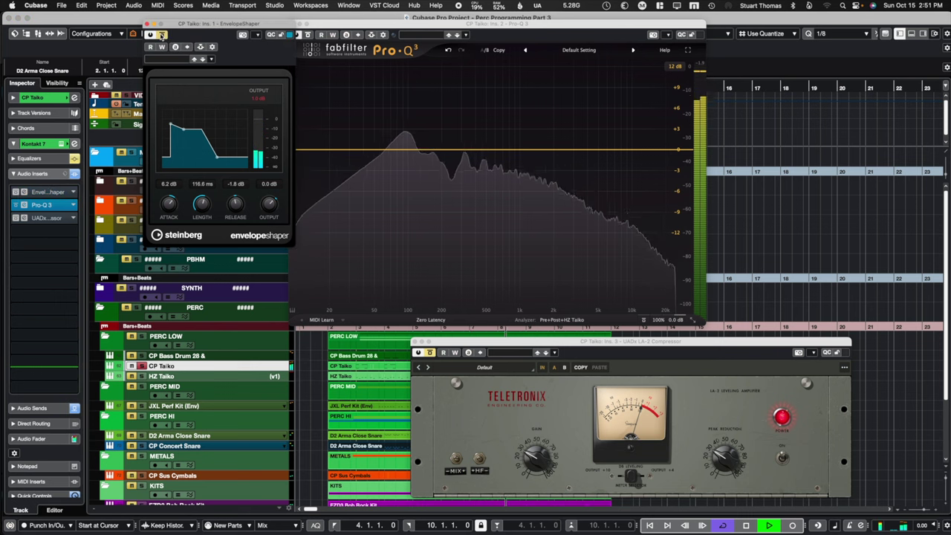
pyautogui.click(161, 35)
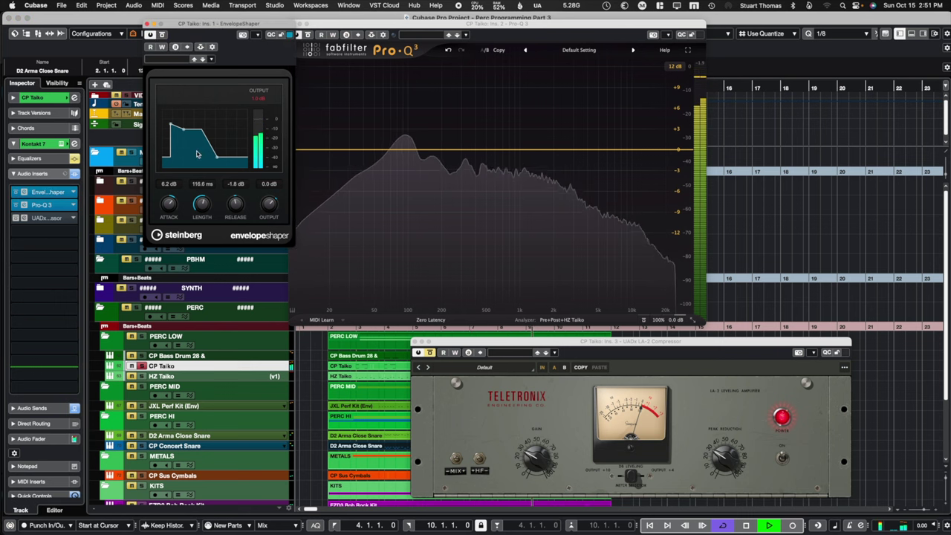
pyautogui.press('space')
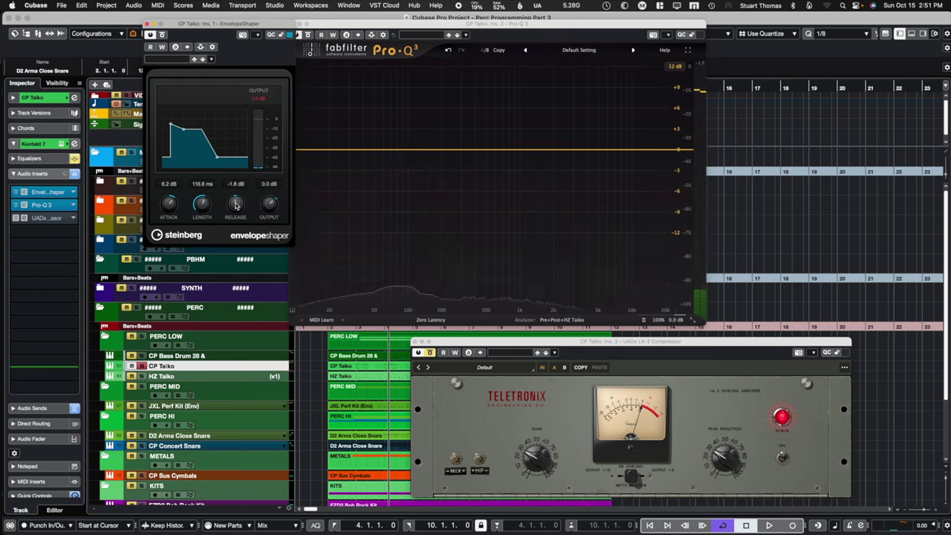
pyautogui.press('space')
pyautogui.moveTo(235, 205); pyautogui.dragTo(199, 208)
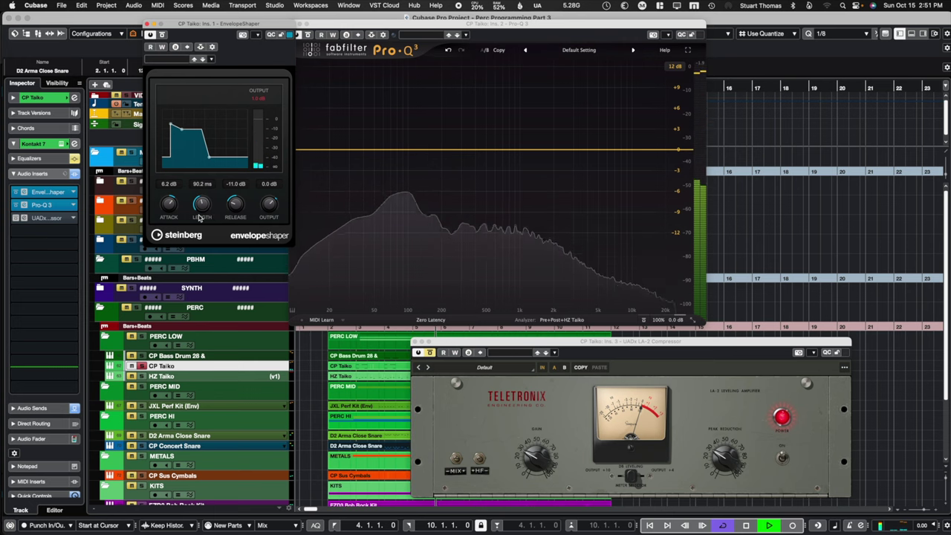
pyautogui.moveTo(201, 208); pyautogui.dragTo(237, 184)
pyautogui.press('space')
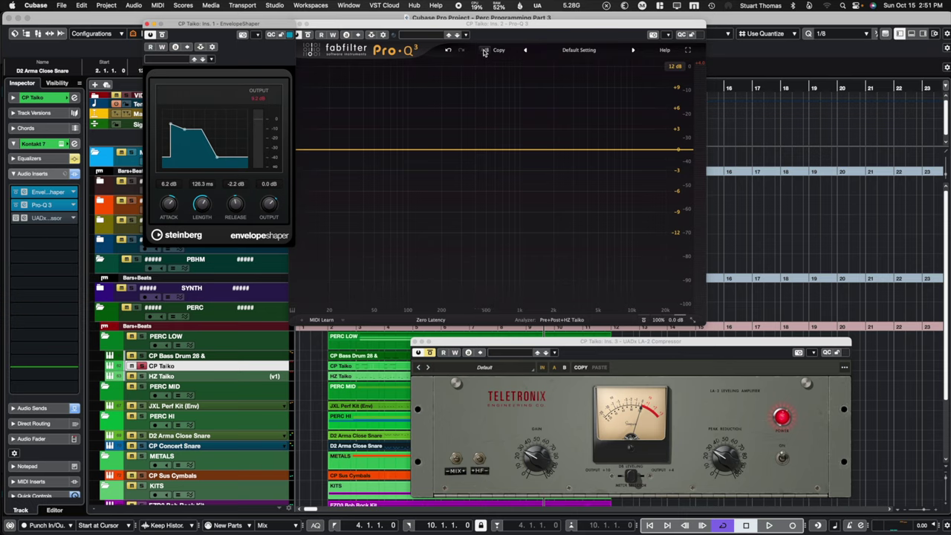
# Cut the Taiko Pro-Q 3 about −4 dB near 100 Hz, then select the 2.3 kHz band
pyautogui.moveTo(405, 150); pyautogui.dragTo(406, 157)
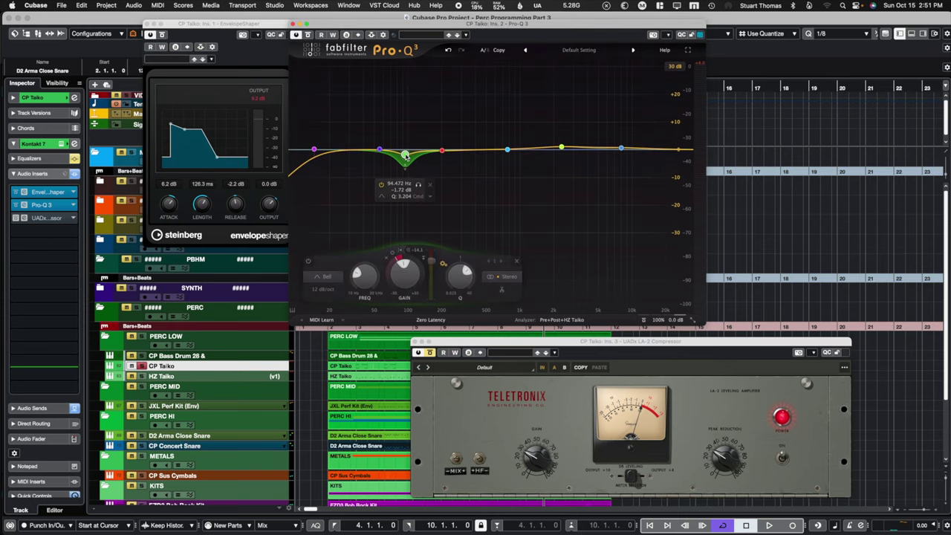
pyautogui.press('space')
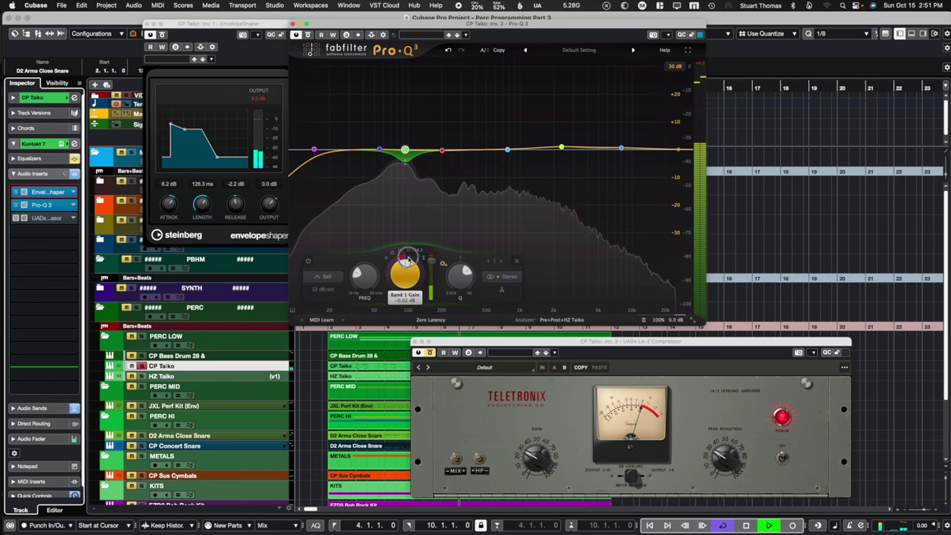
pyautogui.moveTo(405, 277)
pyautogui.mouseDown()
pyautogui.moveTo(413, 213)
pyautogui.moveTo(403, 198)
pyautogui.moveTo(398, 260)
pyautogui.mouseUp()
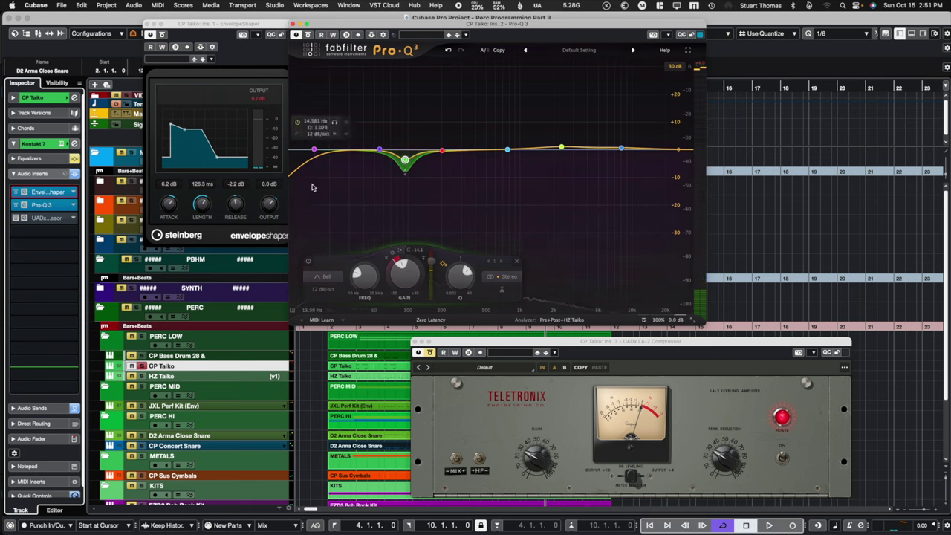
pyautogui.moveTo(550, 155)
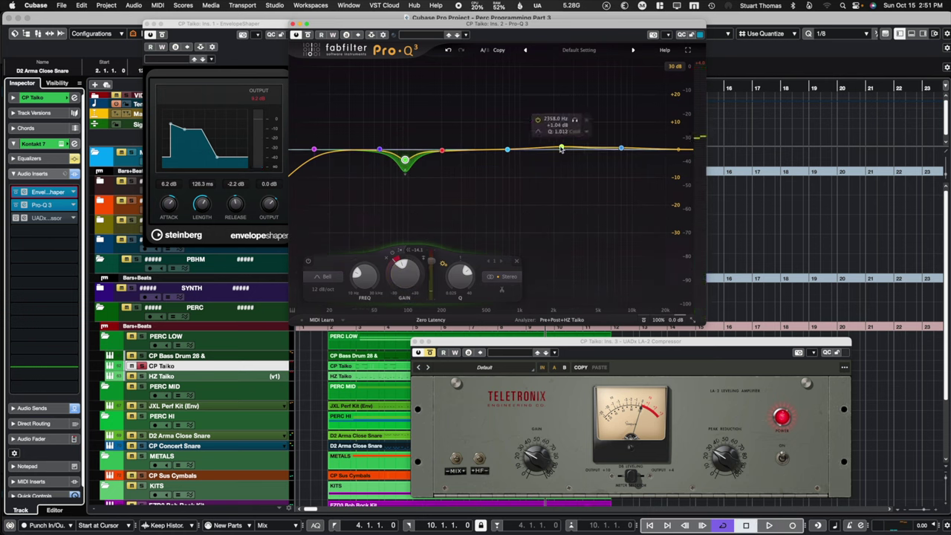
pyautogui.click(561, 148)
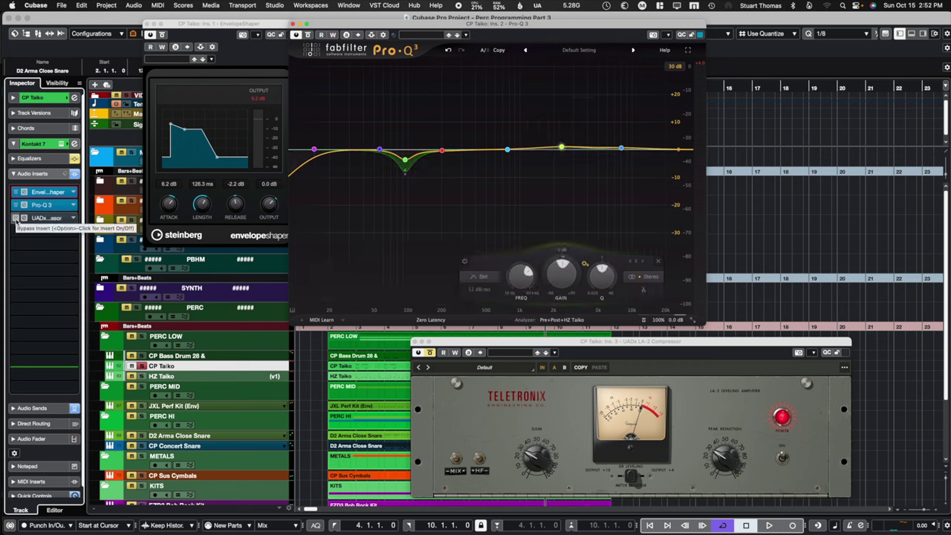
# Bypass the UADx LA-2 on CP Taiko and audition the taiko during playback
pyautogui.click(15, 219)
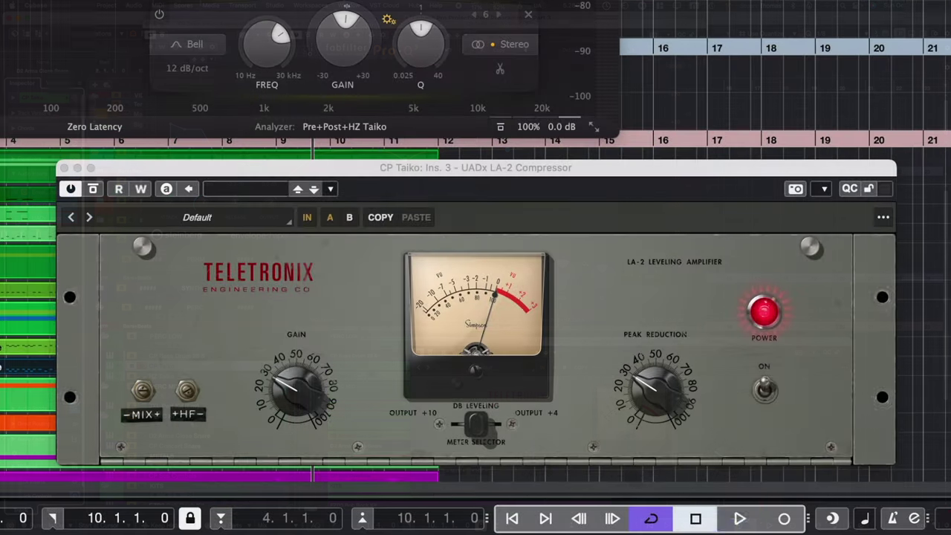
pyautogui.press('space')
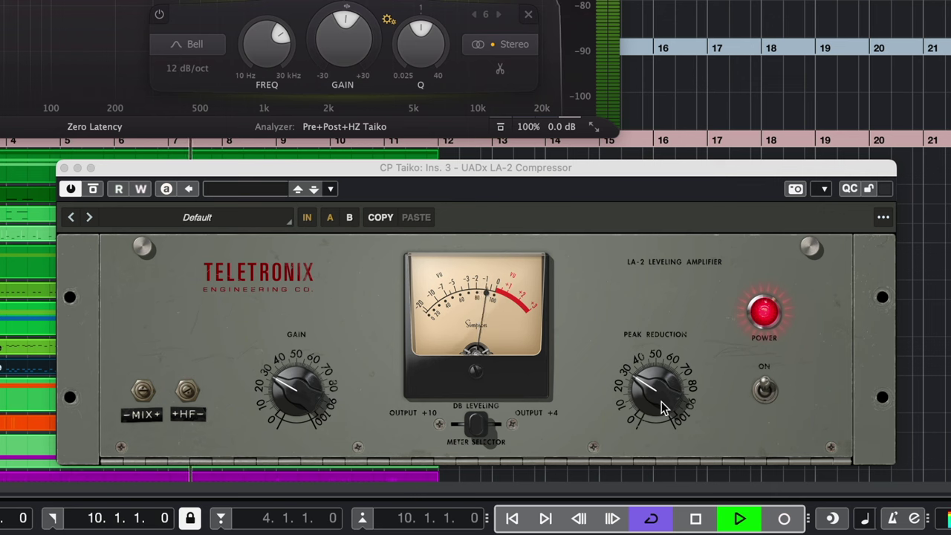
pyautogui.press('space')
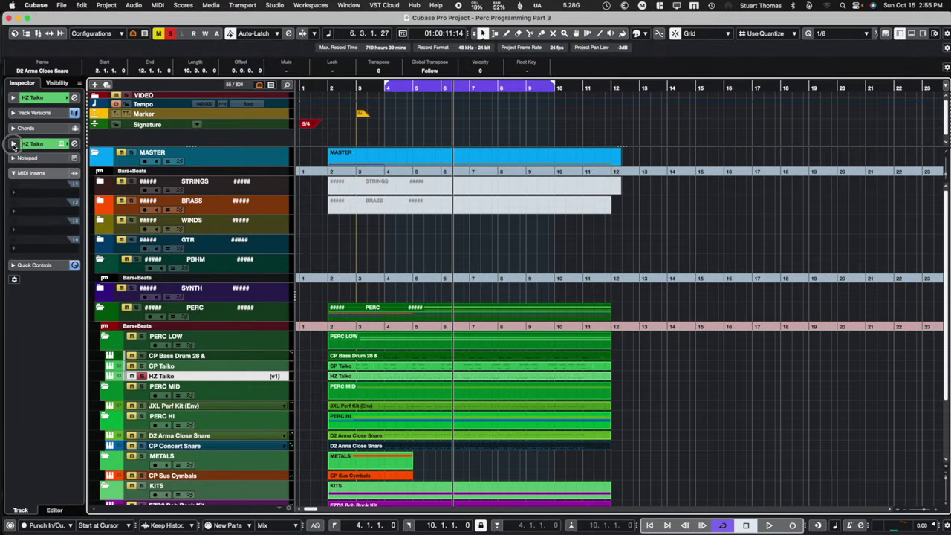
# Open HZ Taiko's Smack Attack and Pro-Q 3 inserts and play from the taiko parts
pyautogui.click(13, 144)
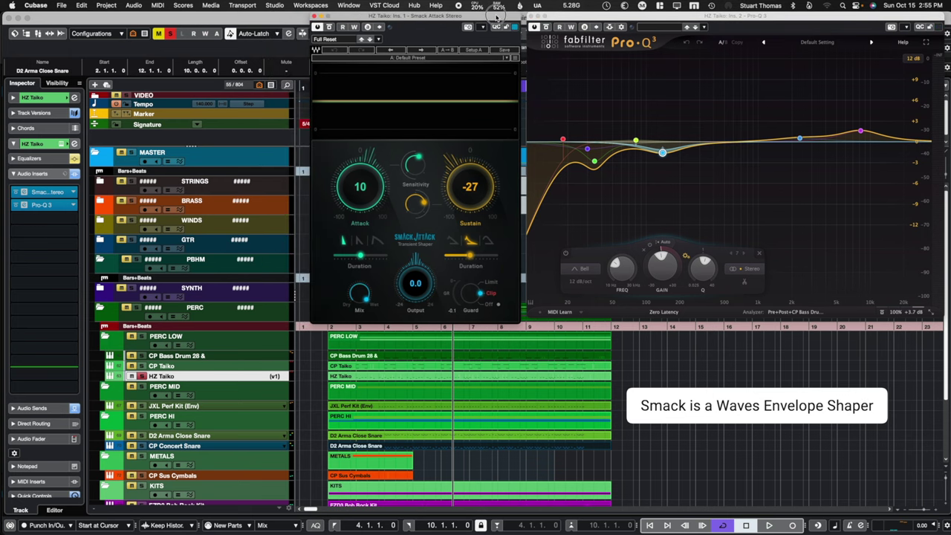
pyautogui.click(353, 367)
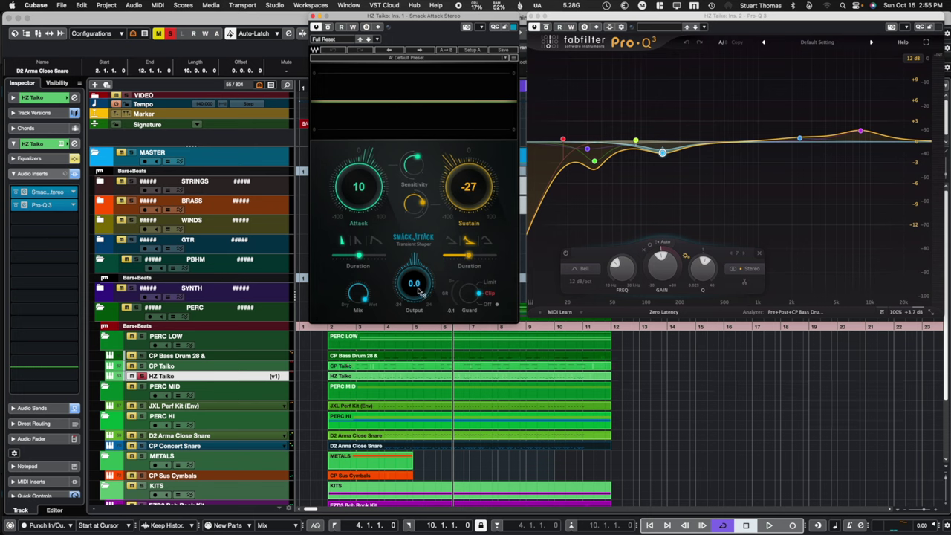
pyautogui.click(353, 369)
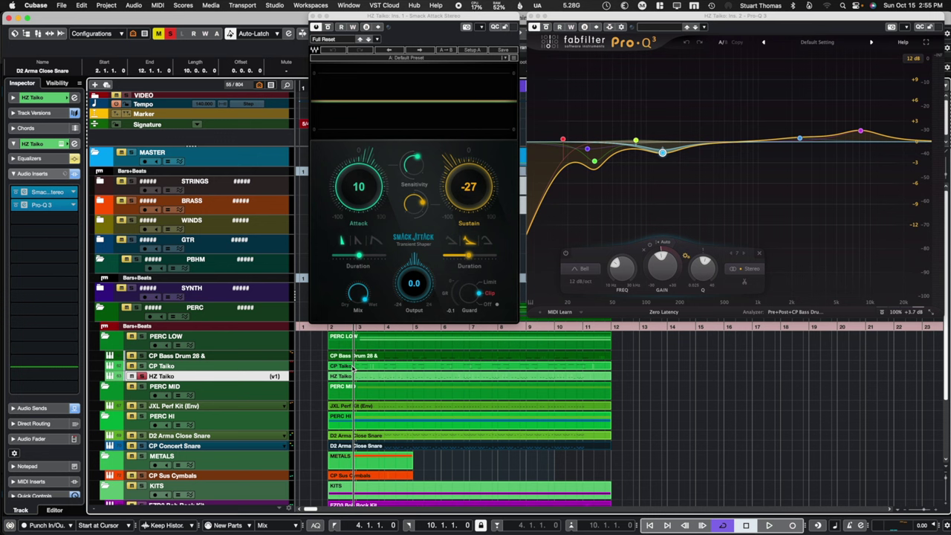
pyautogui.press('space')
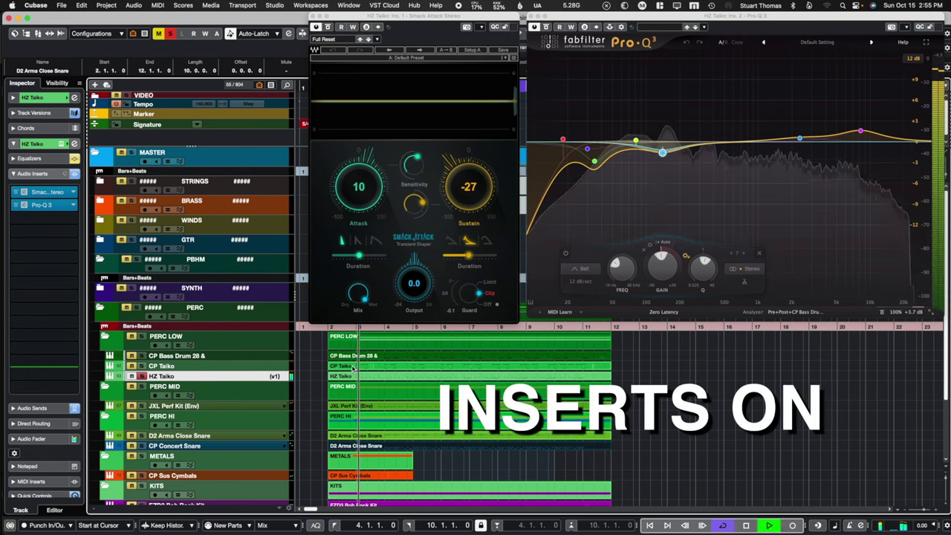
# A/B HZ Taiko's inserts via the bypass during playback, leaving them active
pyautogui.click(73, 176)
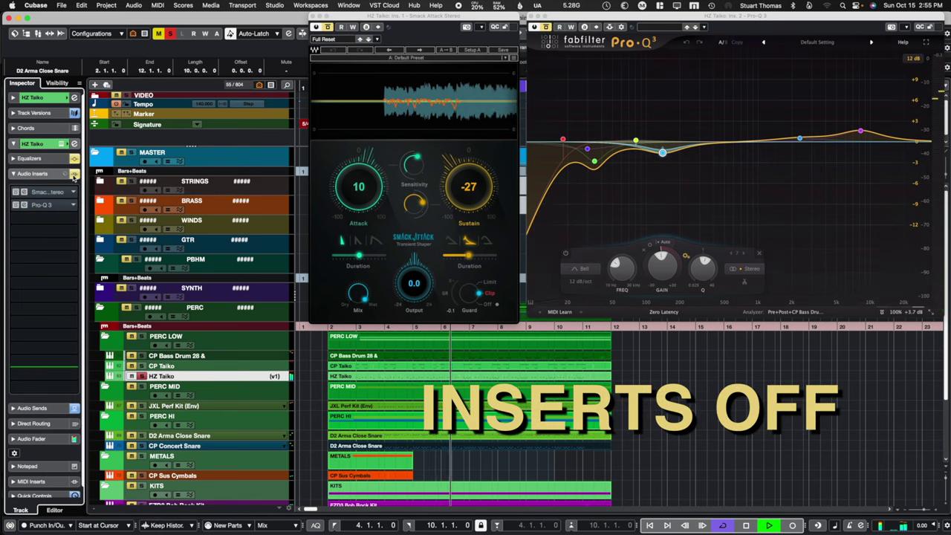
pyautogui.click(74, 176)
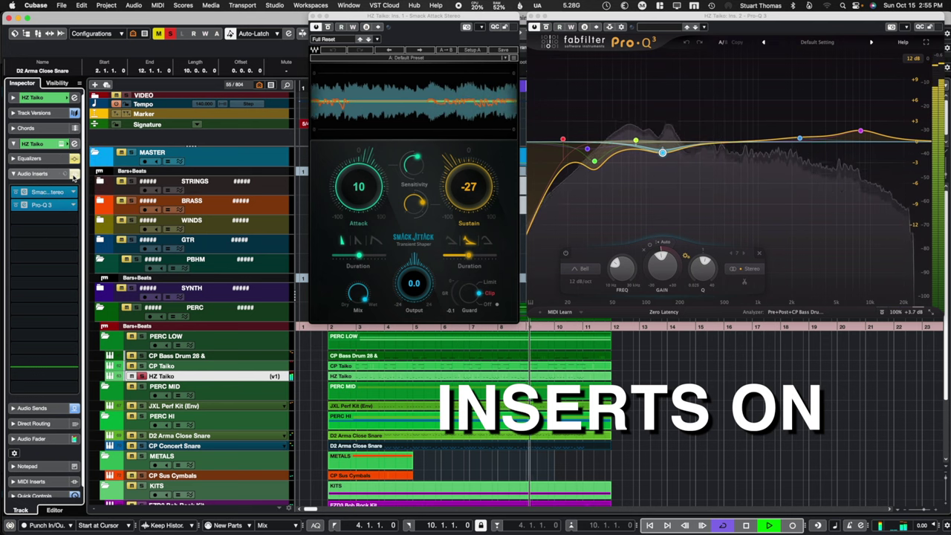
pyautogui.click(73, 175)
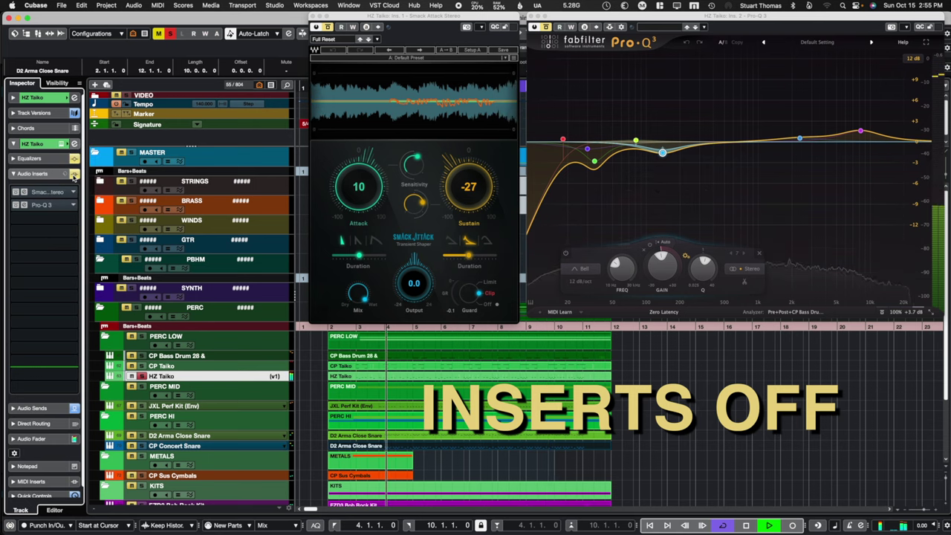
pyautogui.press('space')
pyautogui.click(74, 175)
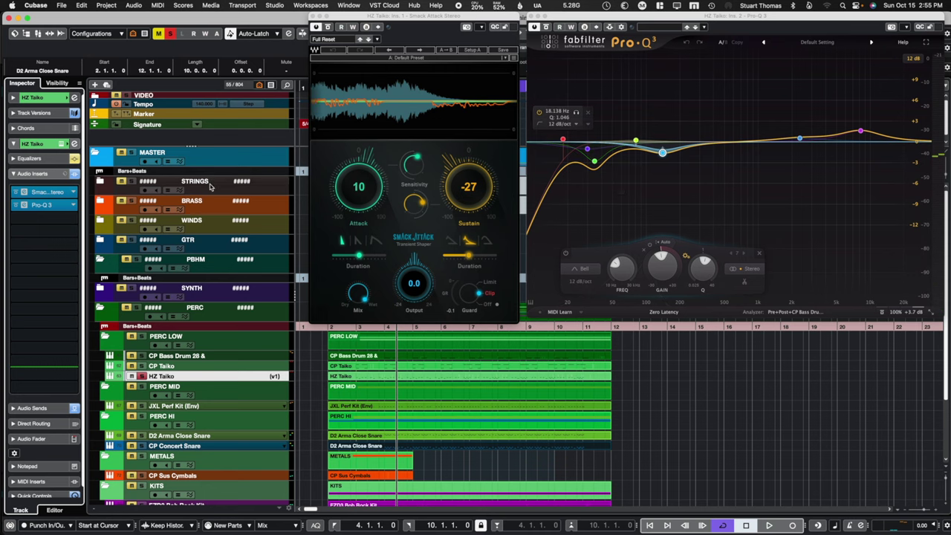
# Place CP Bass Drum 28 &'s Pro-Q 3 beside HZ Taiko's and compare their band nodes
pyautogui.click(216, 357)
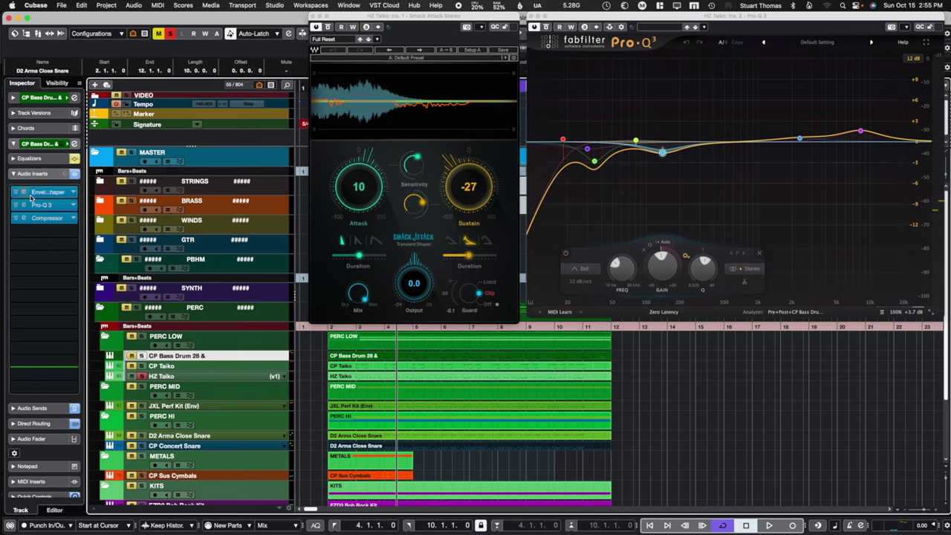
pyautogui.click(24, 205)
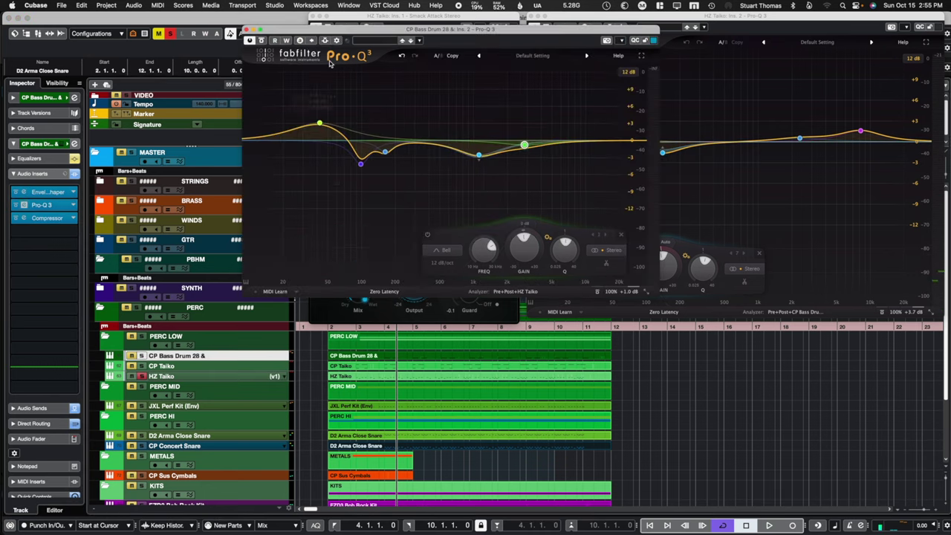
pyautogui.moveTo(412, 30); pyautogui.dragTo(676, 242)
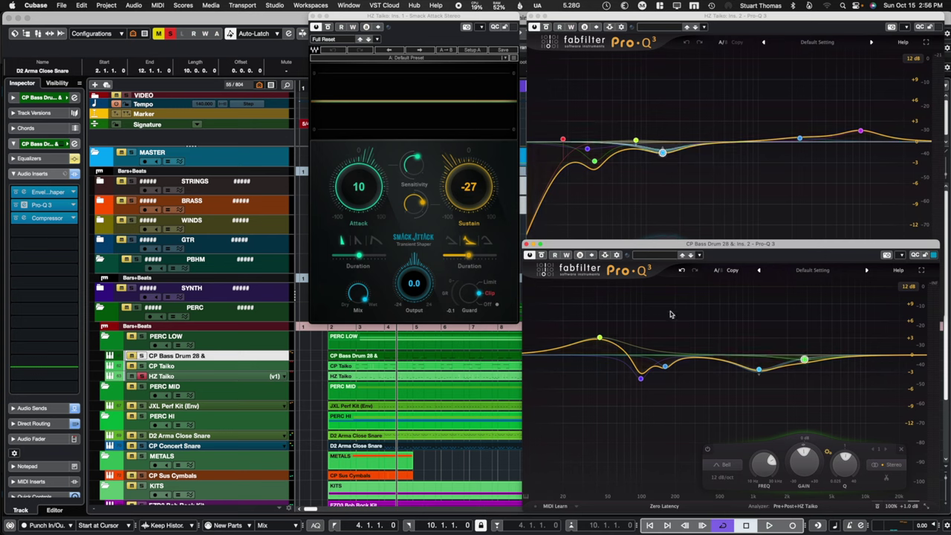
pyautogui.moveTo(601, 340)
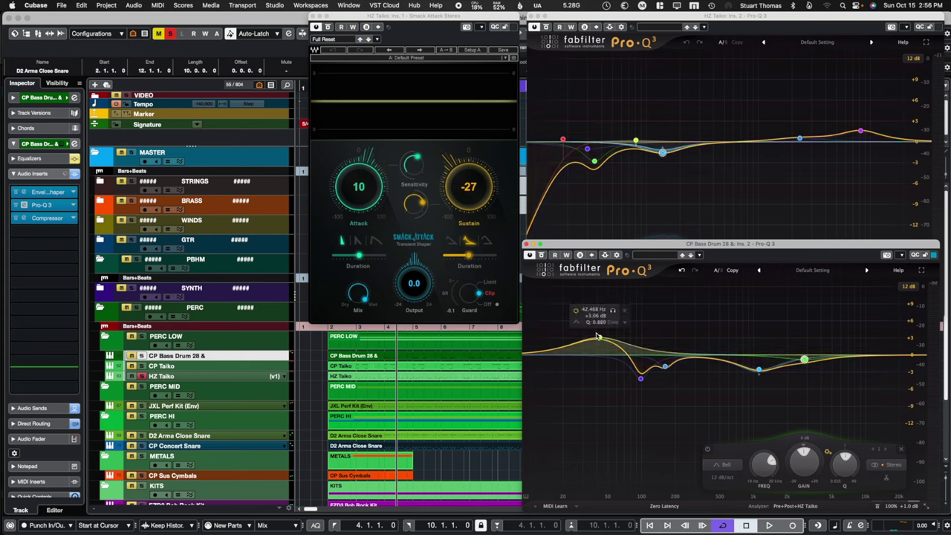
pyautogui.moveTo(594, 162)
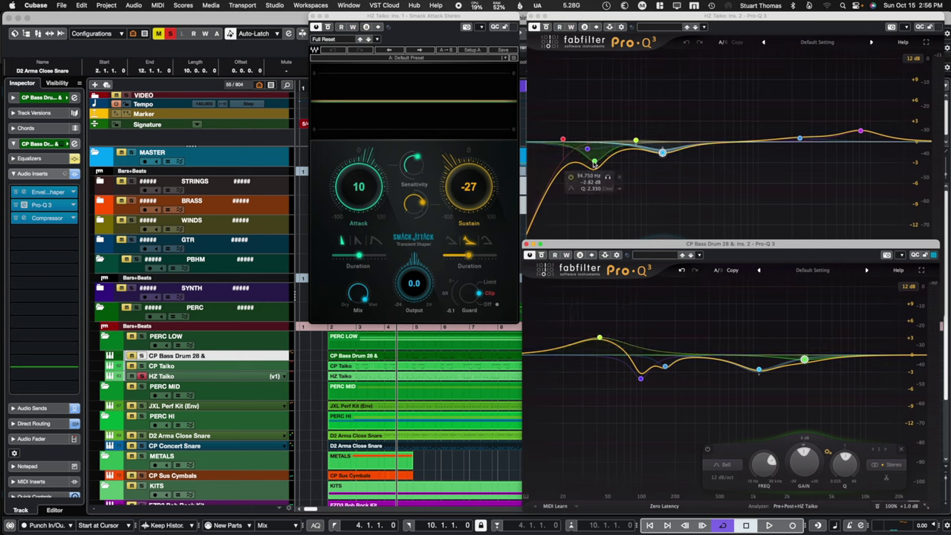
pyautogui.moveTo(643, 383)
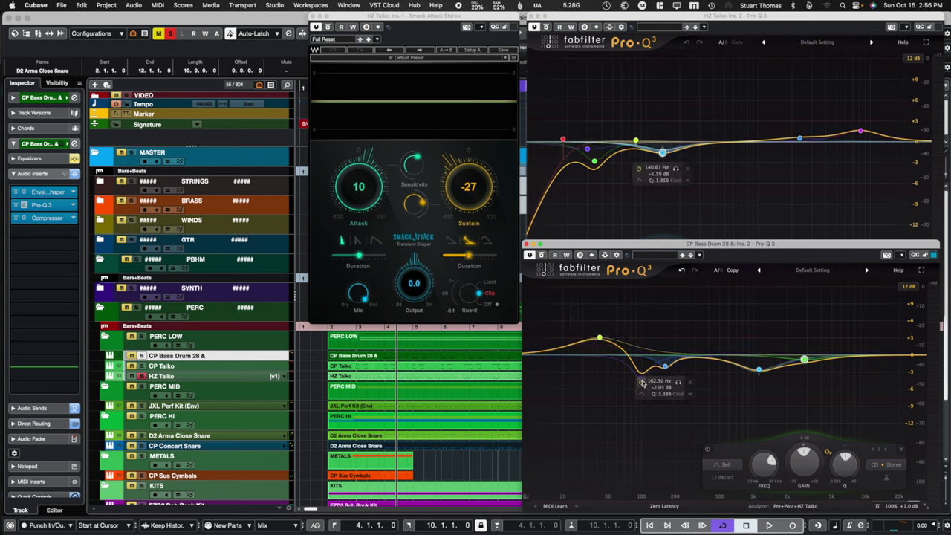
pyautogui.moveTo(636, 142)
pyautogui.moveTo(662, 152)
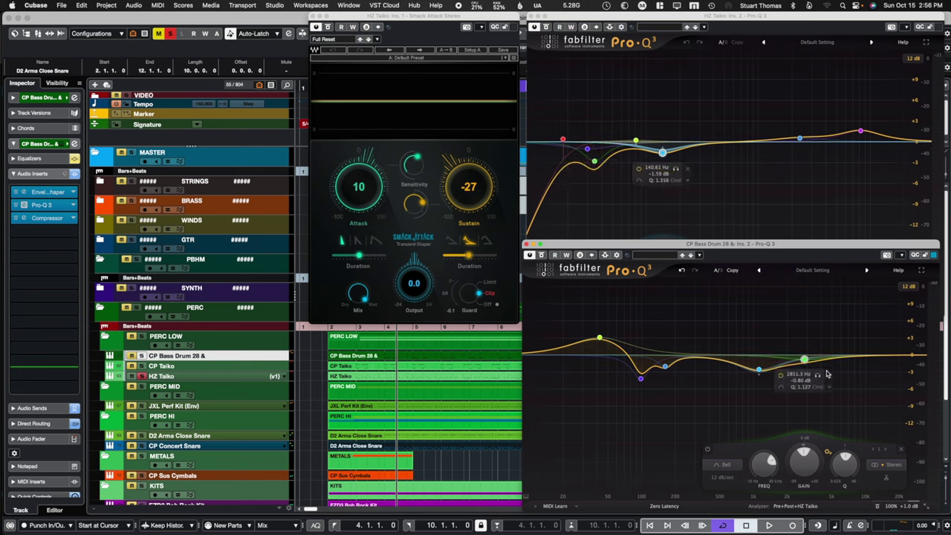
pyautogui.moveTo(771, 394)
pyautogui.moveTo(630, 177)
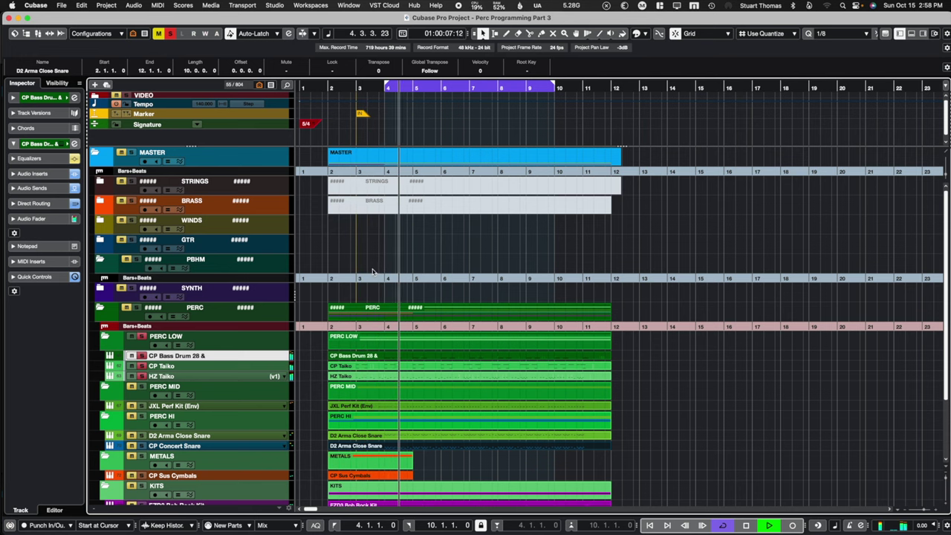
# Switch to the full-screen MixConsole with F3
pyautogui.press('F3')
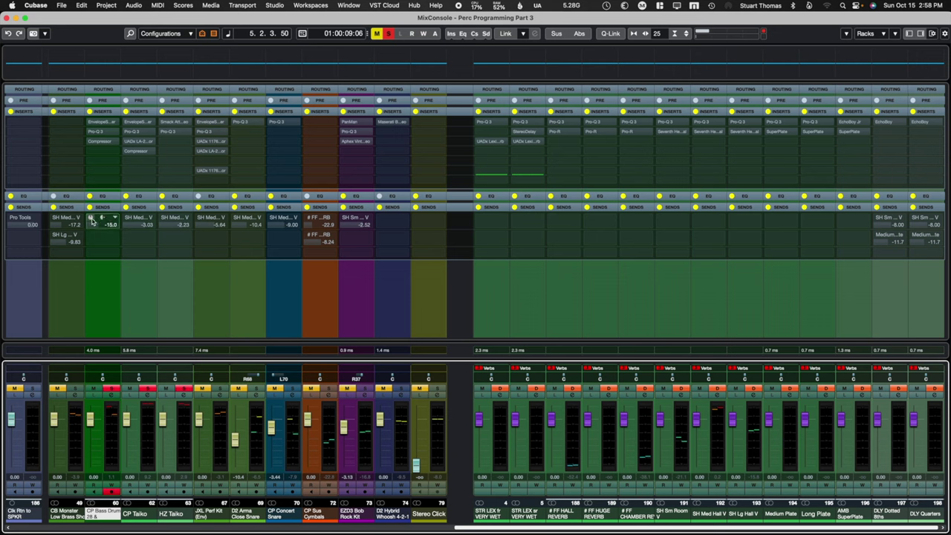
pyautogui.click(708, 133)
pyautogui.click(708, 133)
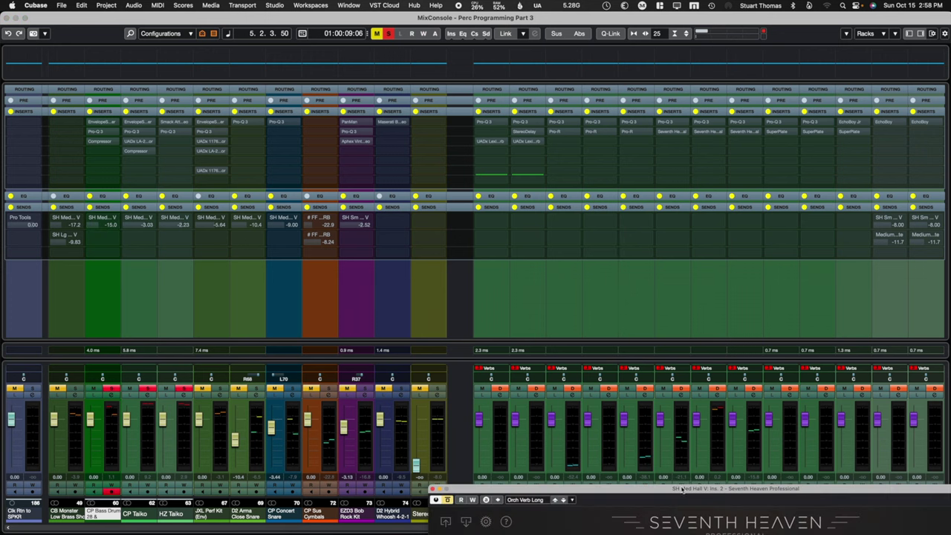
pyautogui.moveTo(682, 489); pyautogui.dragTo(565, 129)
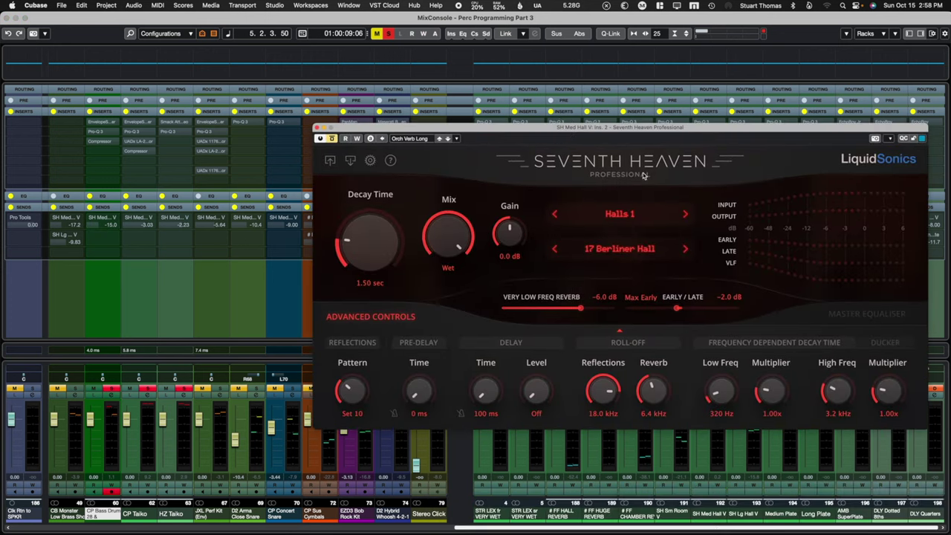
pyautogui.click(317, 128)
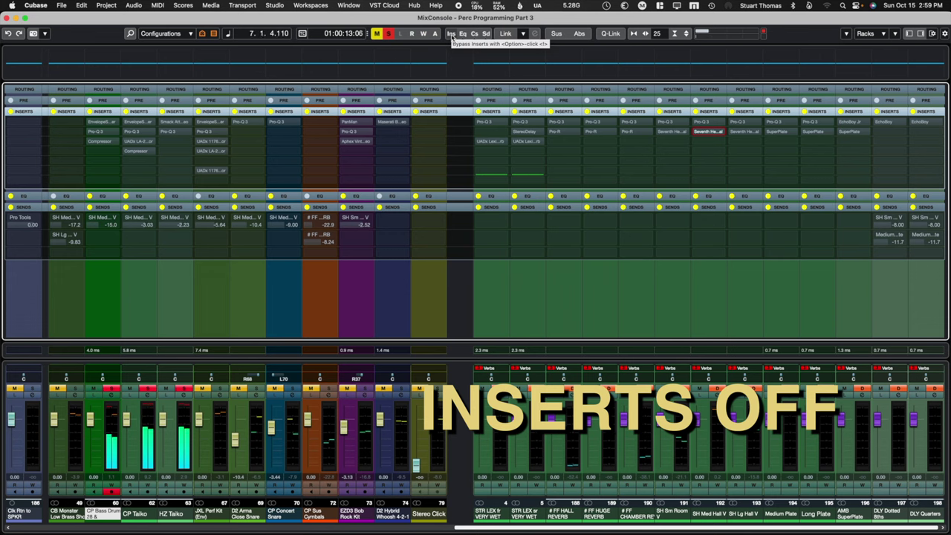
# Re-enable inserts and sends on all channels, return to the Project window and stop playback
pyautogui.click(450, 35)
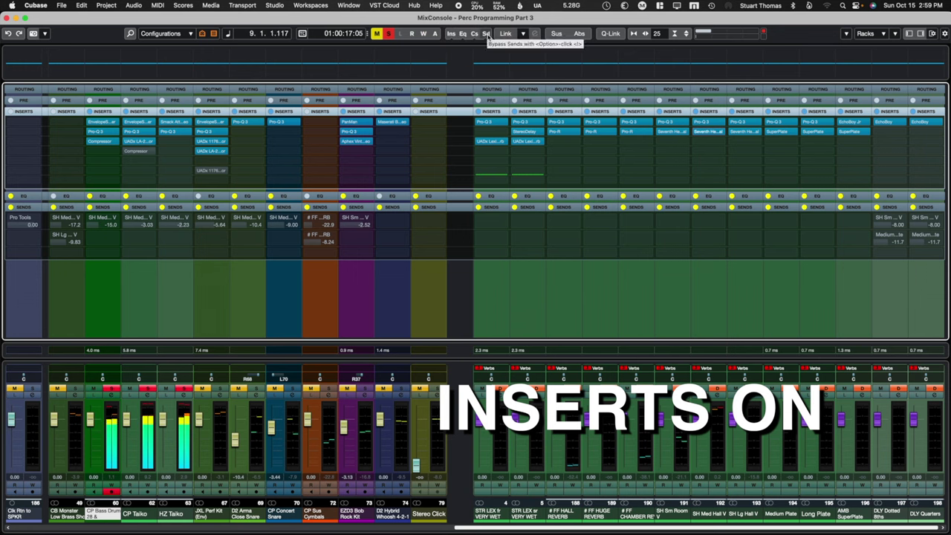
pyautogui.click(486, 34)
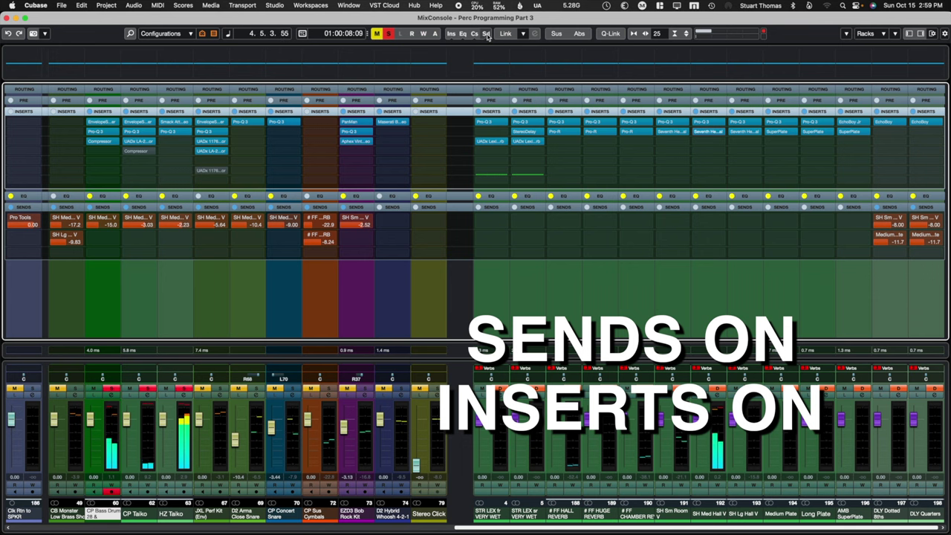
pyautogui.press('F3')
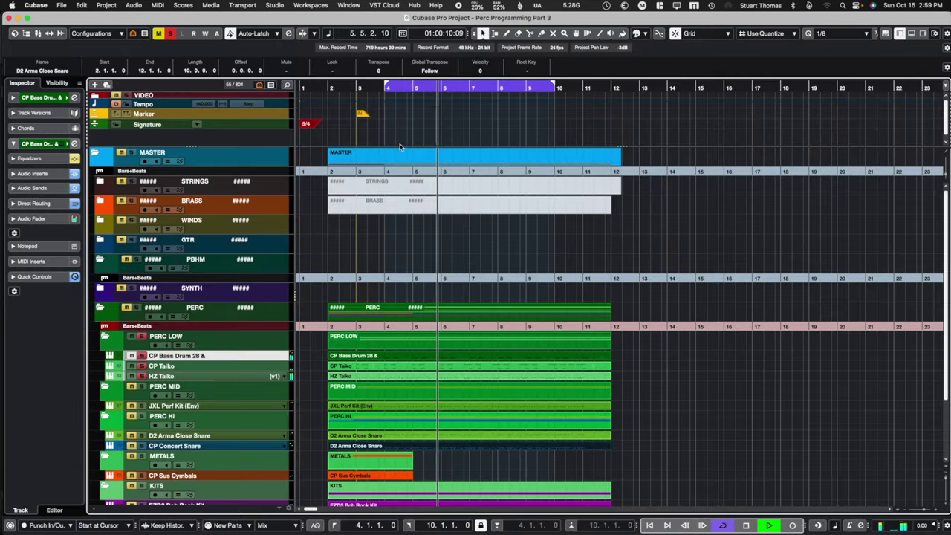
pyautogui.press('space')
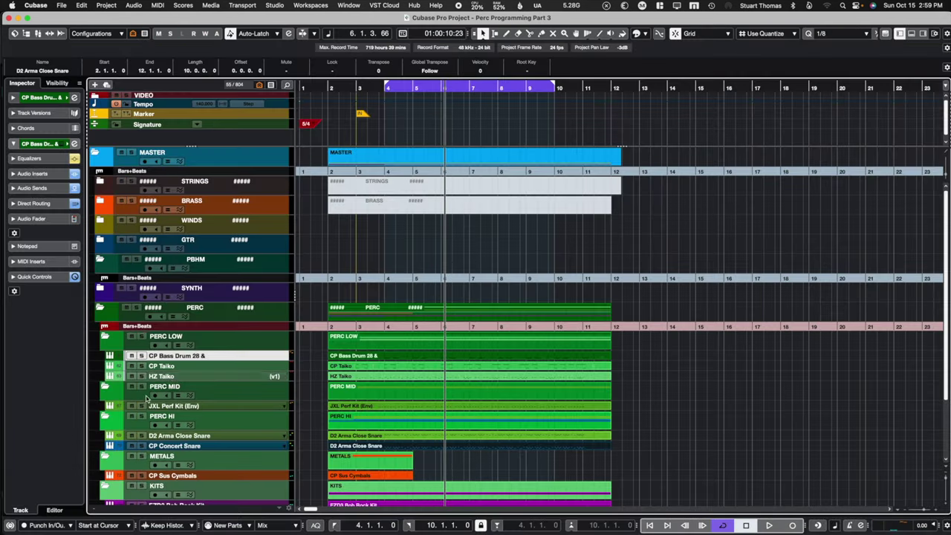
# Solo JXL Perf Kit (Env) and spread its EnvelopeShaper, Pro-Q 3, 1176LN and LA-2A editors
pyautogui.click(206, 407)
pyautogui.press('s')
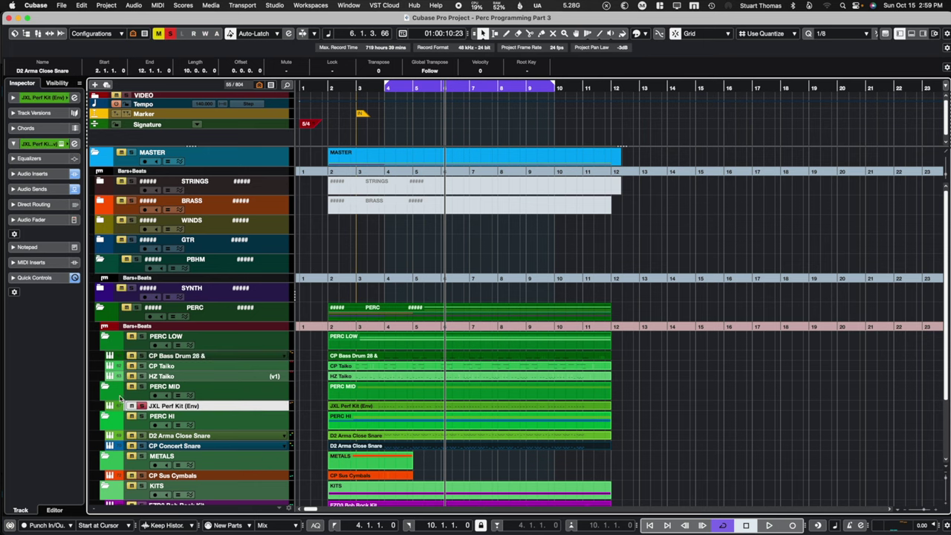
pyautogui.click(32, 173)
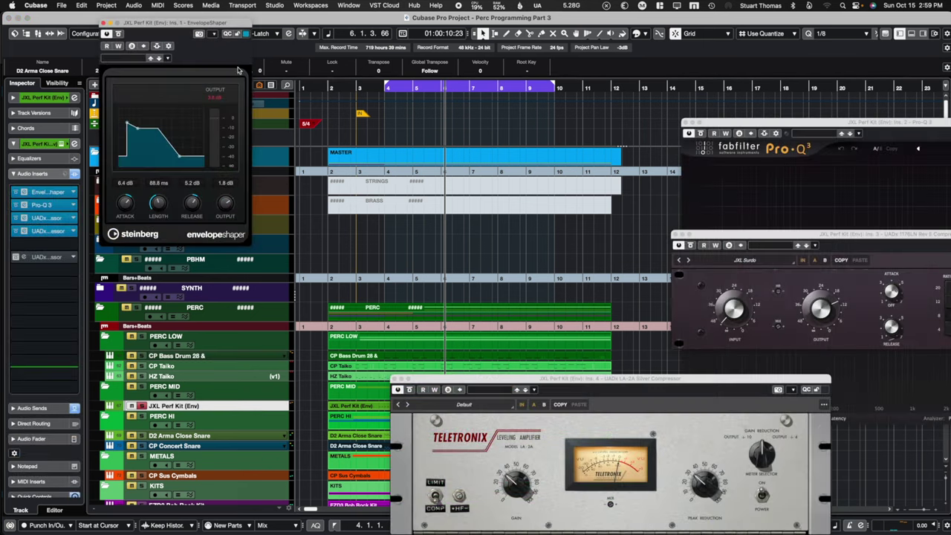
pyautogui.moveTo(722, 124); pyautogui.dragTo(300, 22)
pyautogui.moveTo(613, 156)
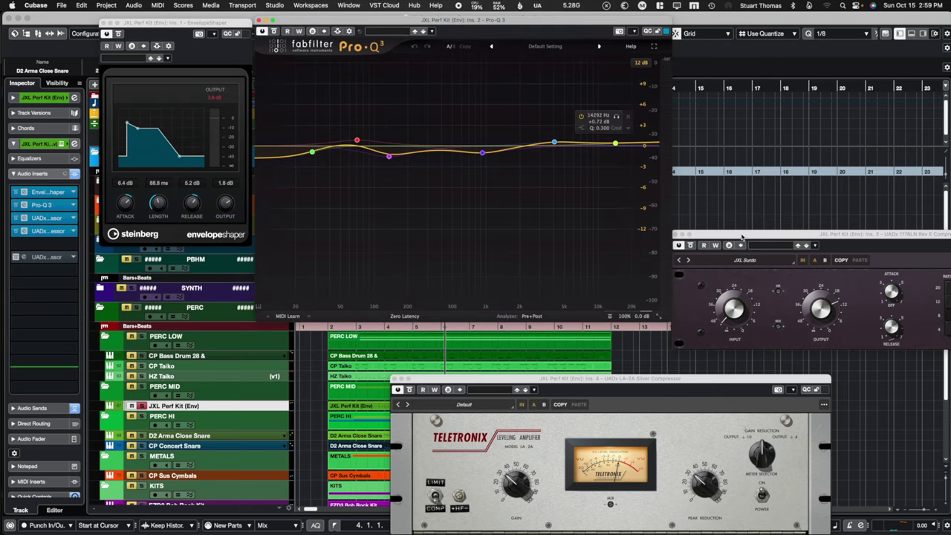
pyautogui.moveTo(719, 236); pyautogui.dragTo(105, 331)
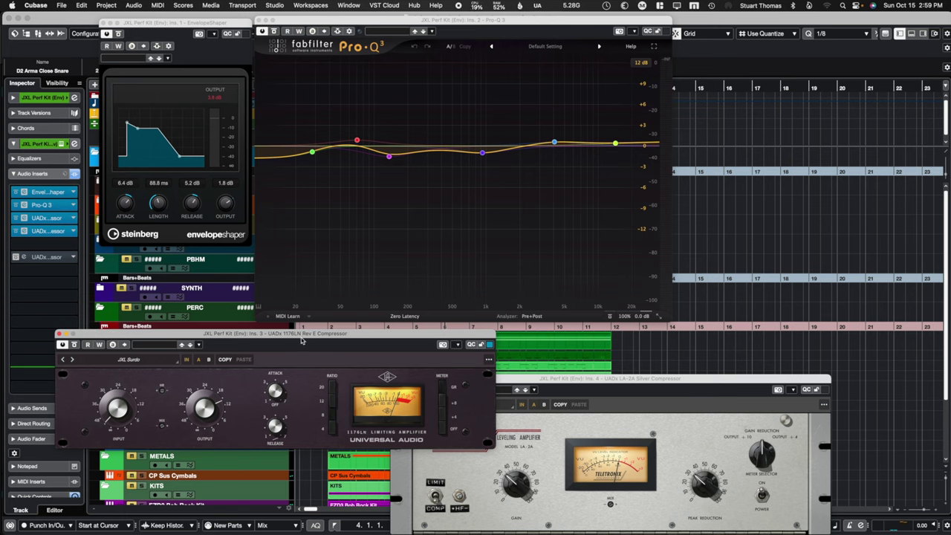
pyautogui.moveTo(566, 382); pyautogui.dragTo(677, 334)
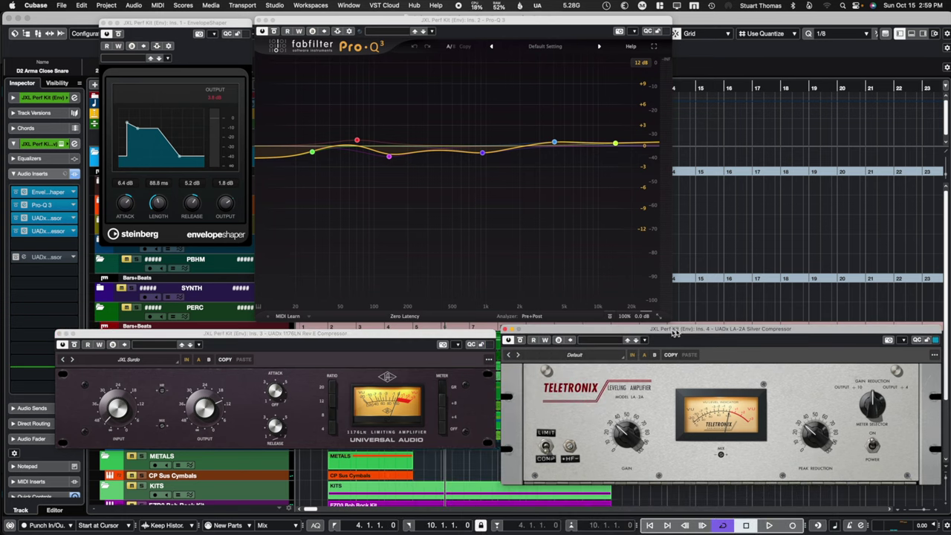
# Bypass the kit's inserts and sends, then play it with only EnvelopeShaper switched on
pyautogui.click(74, 174)
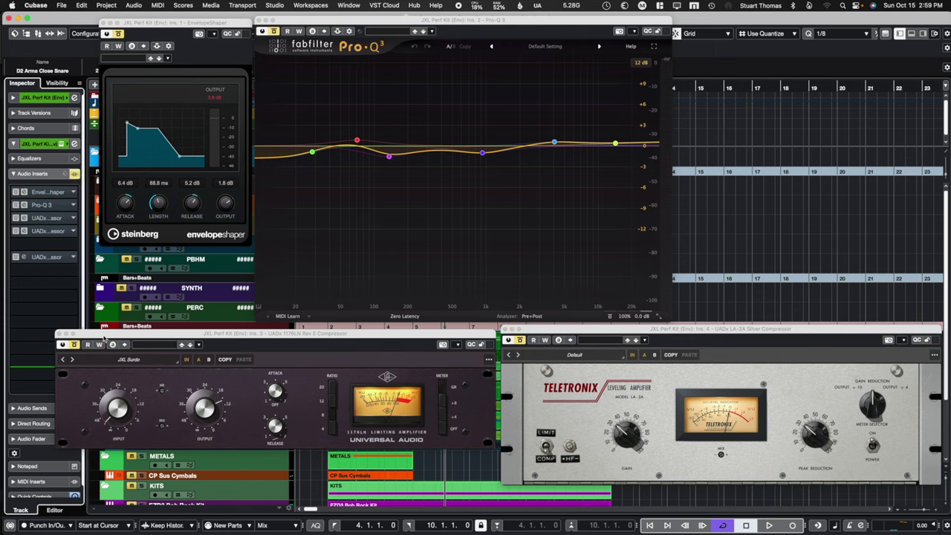
pyautogui.moveTo(104, 338); pyautogui.dragTo(215, 316)
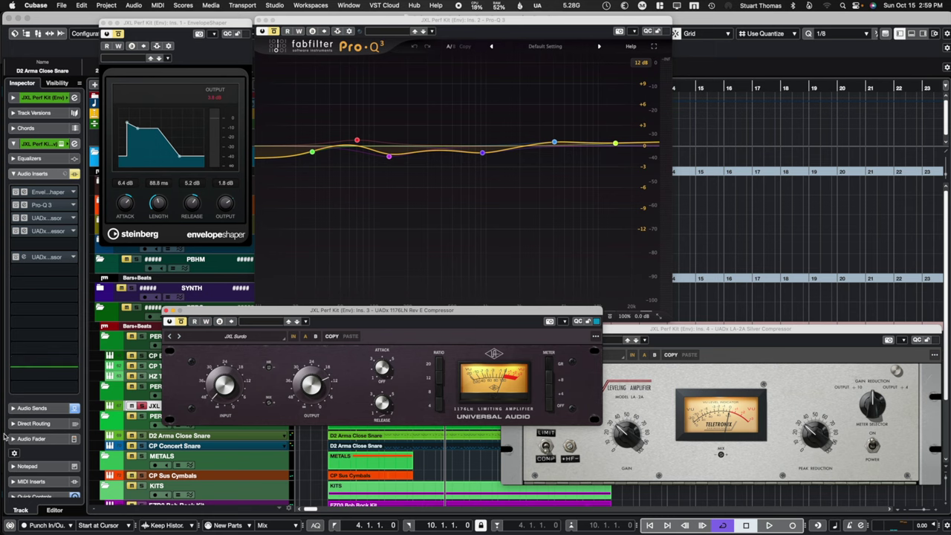
pyautogui.click(74, 408)
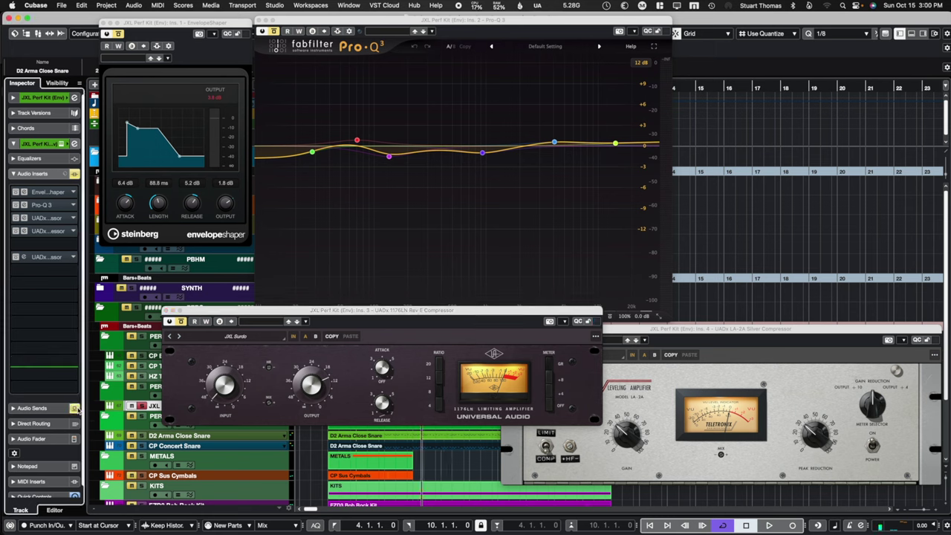
pyautogui.press('space')
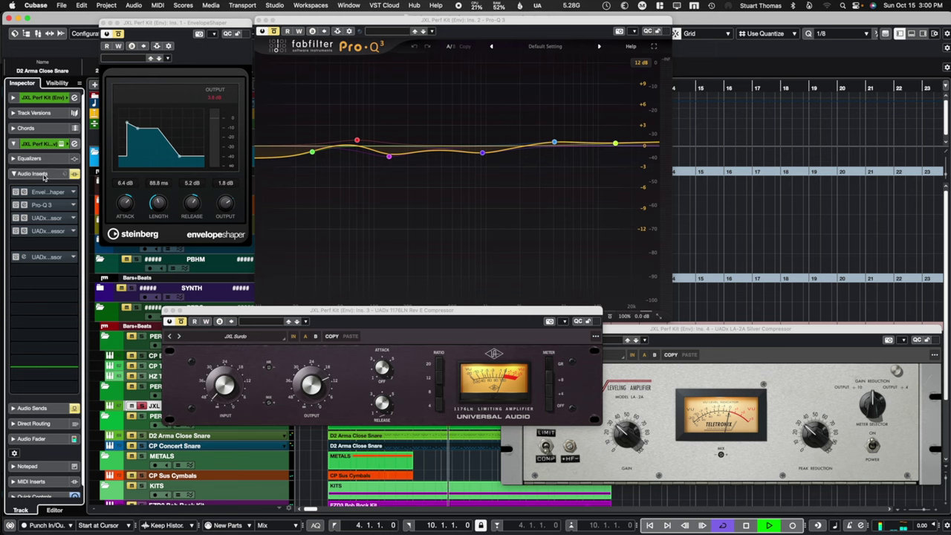
pyautogui.click(15, 192)
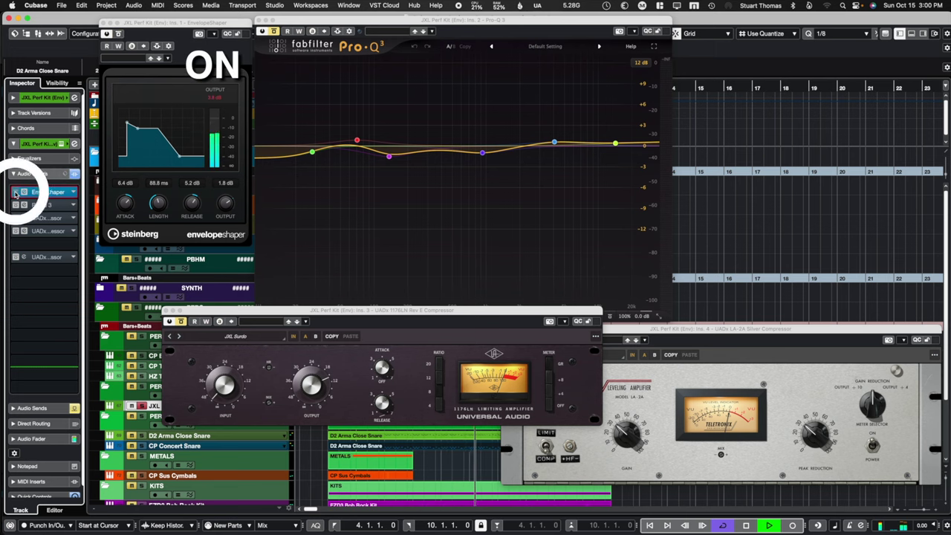
# Audition the kit with EnvelopeShaper on, then activate the Pro-Q 3 insert as well
pyautogui.press('space')
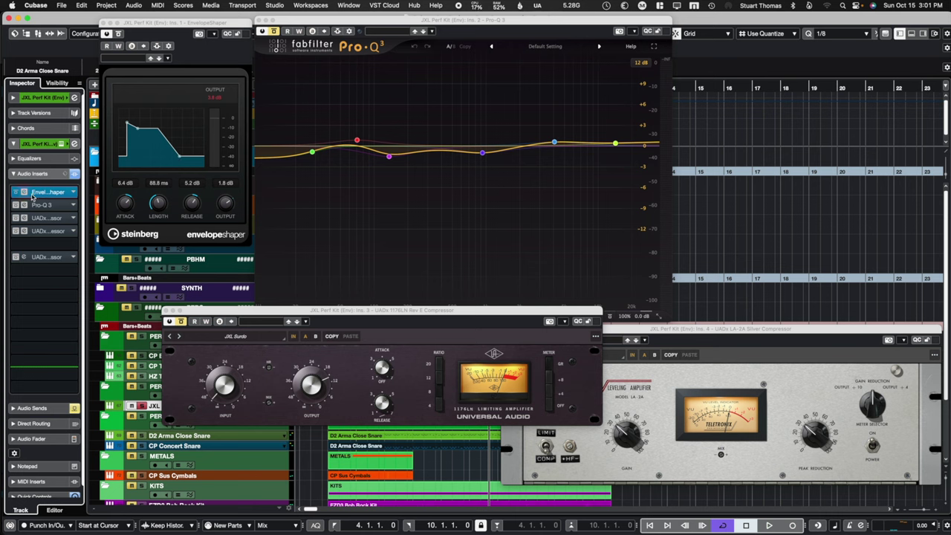
pyautogui.press('space')
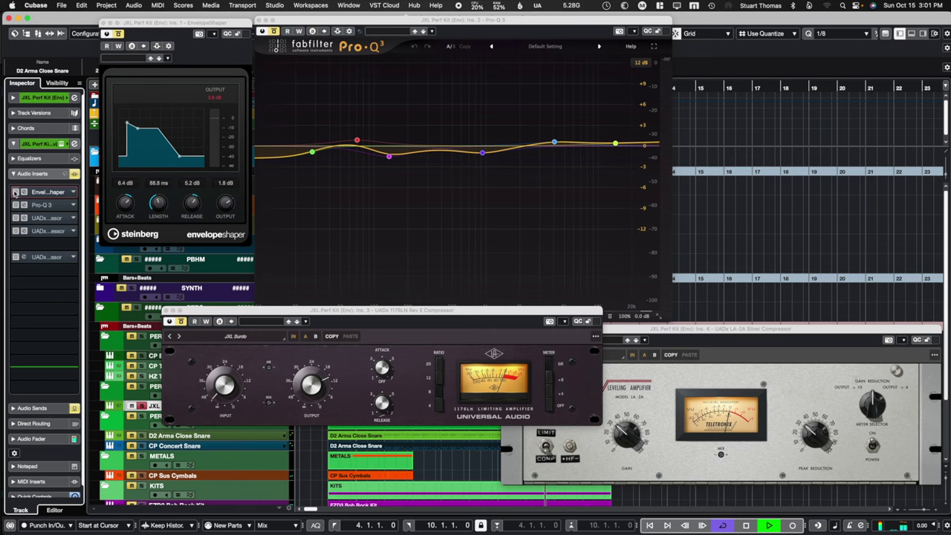
pyautogui.click(14, 192)
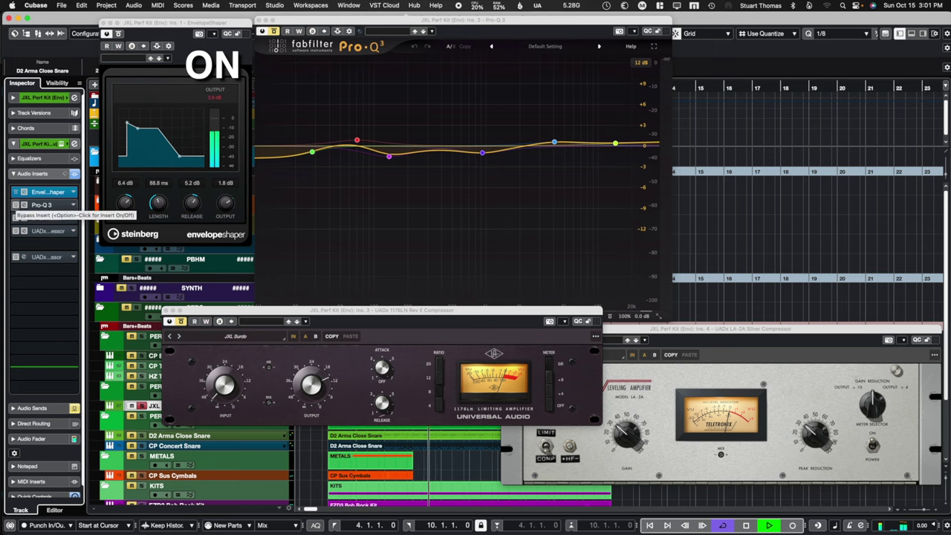
pyautogui.press('space')
pyautogui.click(15, 205)
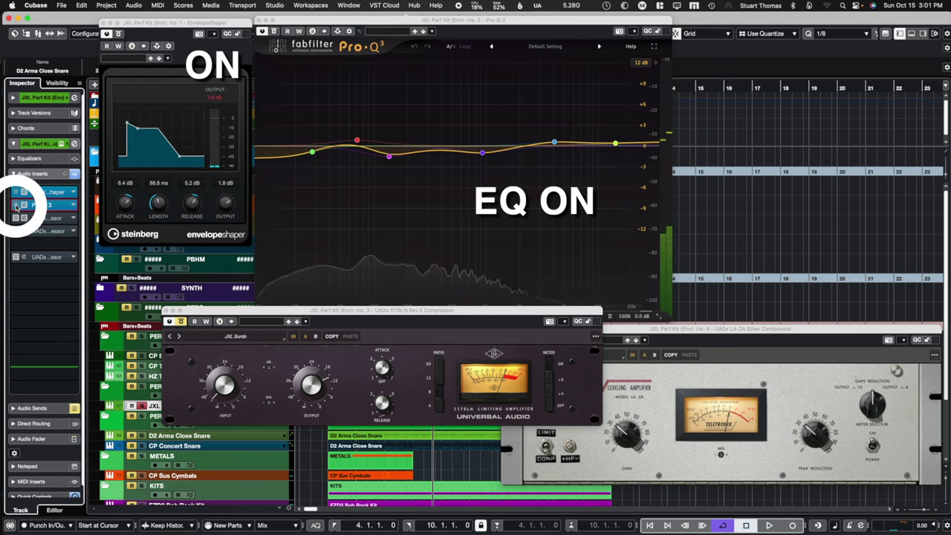
# A/B the Pro-Q 3 EQ on and off during playback
pyautogui.press('space')
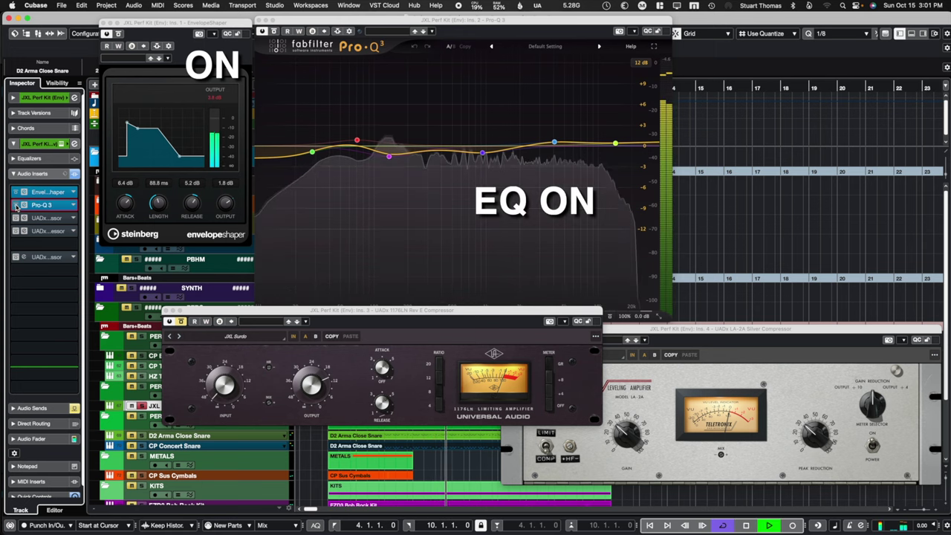
pyautogui.click(274, 32)
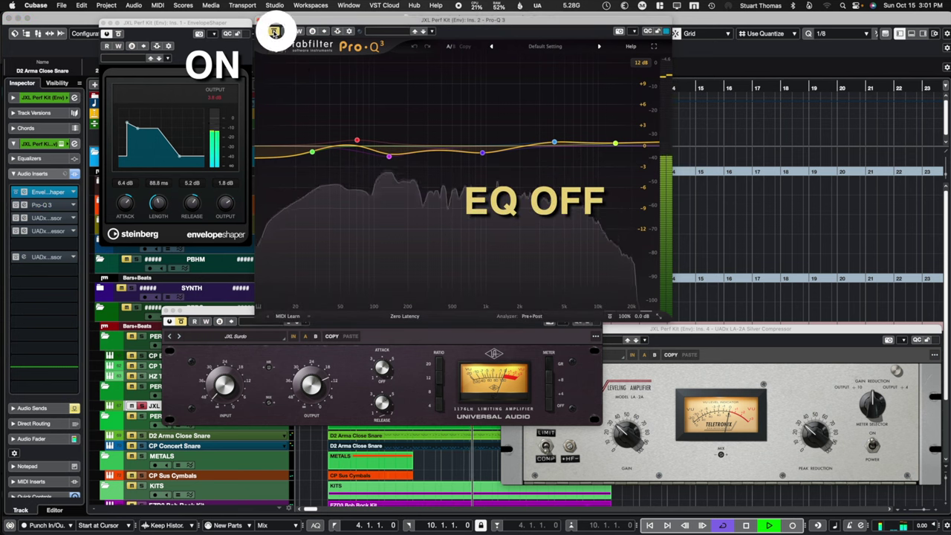
pyautogui.click(274, 33)
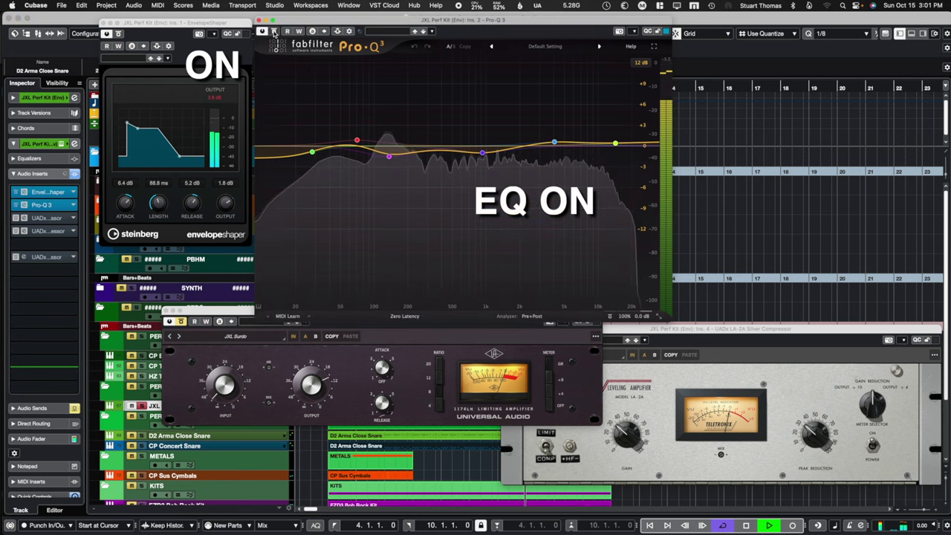
pyautogui.click(273, 32)
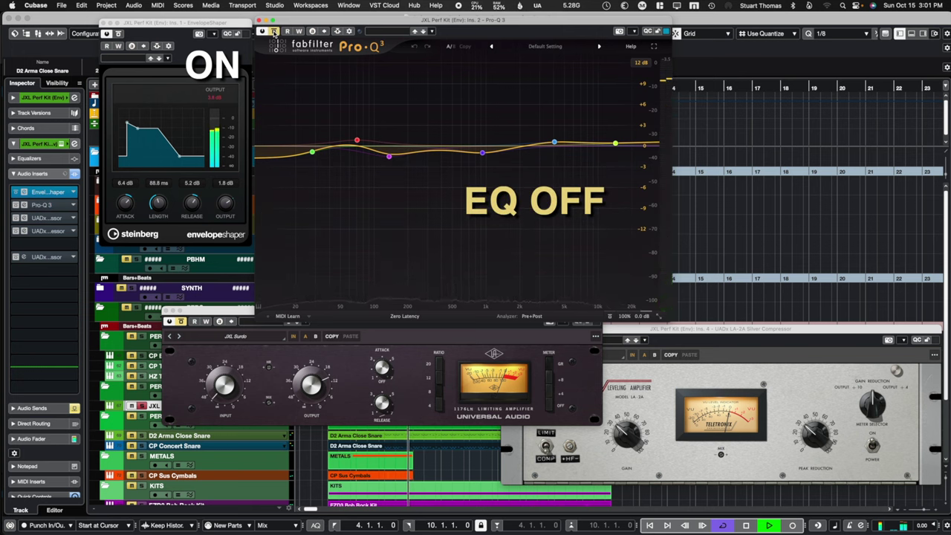
pyautogui.click(273, 32)
pyautogui.press('space')
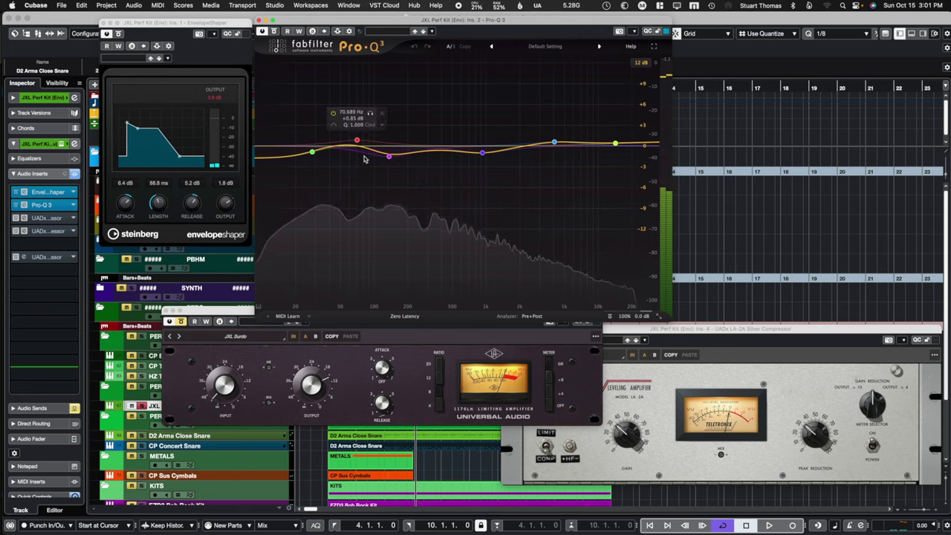
# Raise band 3 to about +2.21 dB and boost the 930 Hz band 5 to +5.43 dB
pyautogui.moveTo(389, 155)
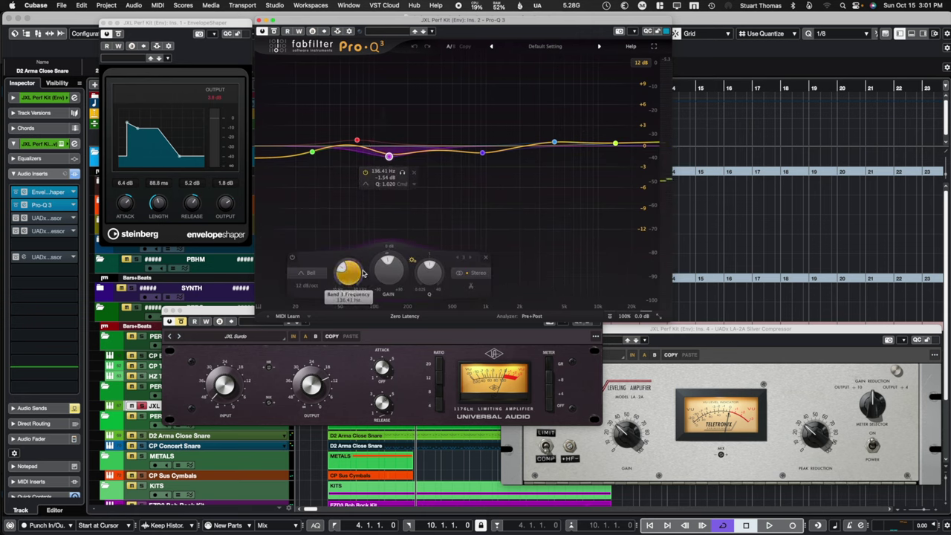
pyautogui.moveTo(352, 273)
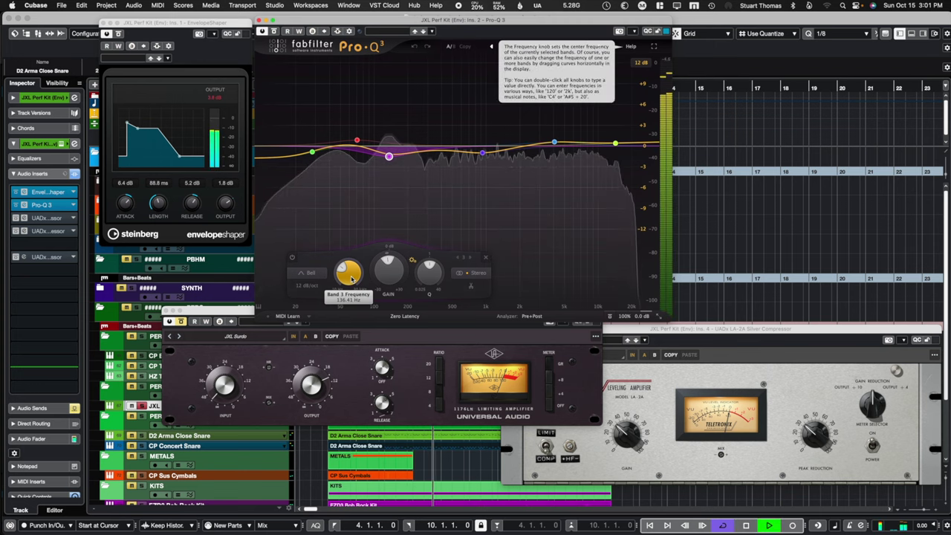
pyautogui.moveTo(389, 269); pyautogui.dragTo(428, 263)
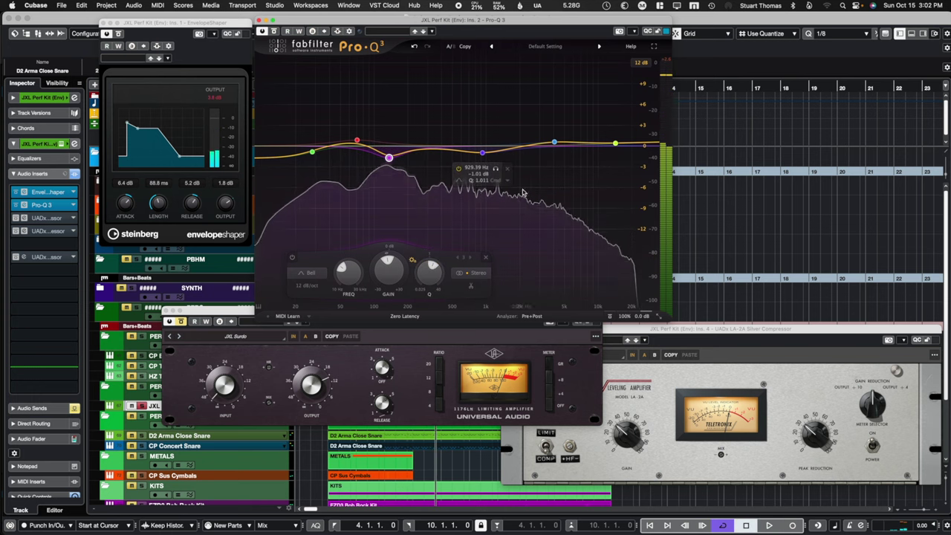
pyautogui.click(482, 152)
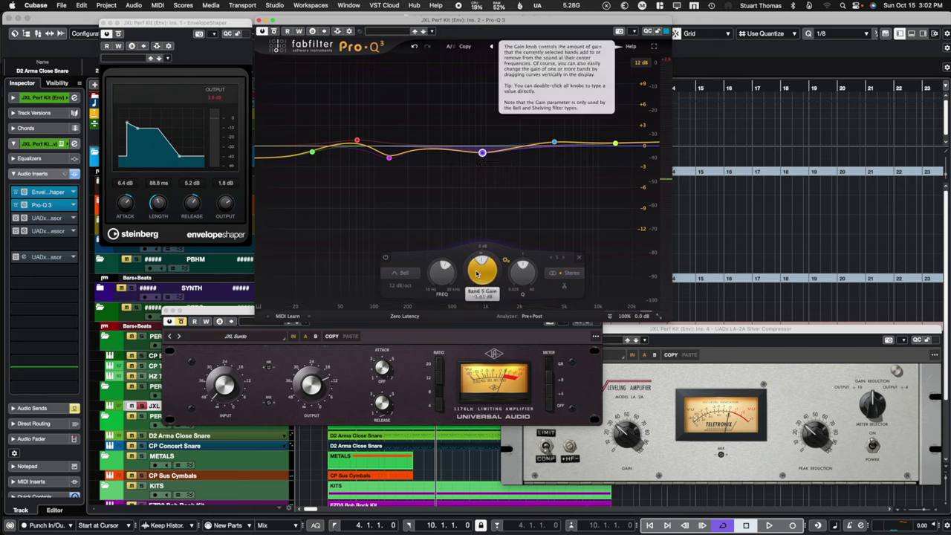
pyautogui.press('space')
pyautogui.moveTo(477, 273)
pyautogui.mouseDown()
pyautogui.moveTo(478, 234)
pyautogui.moveTo(477, 273)
pyautogui.mouseUp()
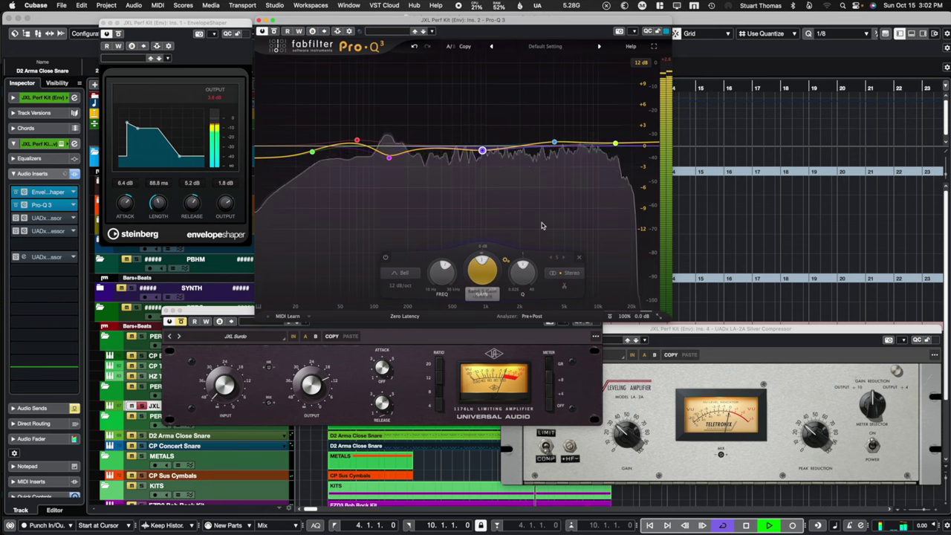
pyautogui.press('space')
# Audition a +8.14 dB boost on the 4074 Hz band
pyautogui.click(554, 142)
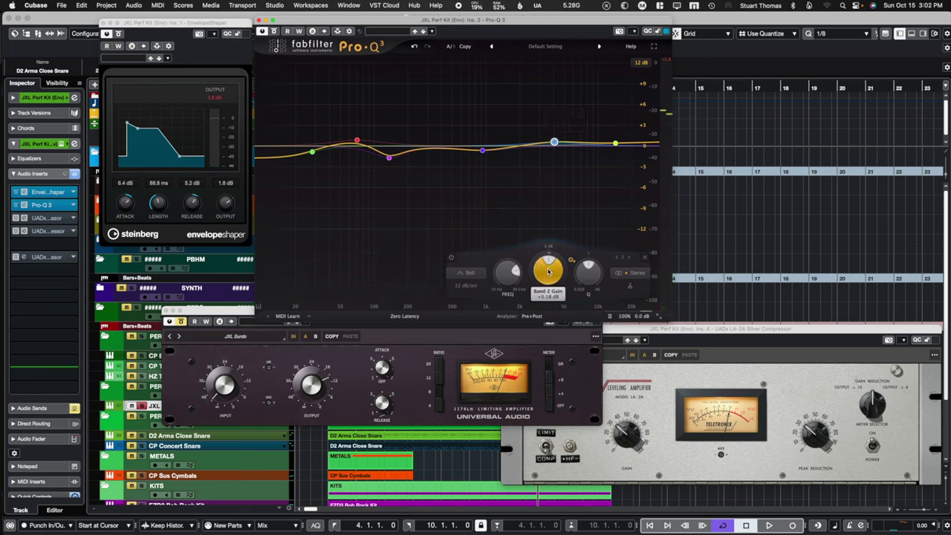
pyautogui.moveTo(546, 272)
pyautogui.press('space')
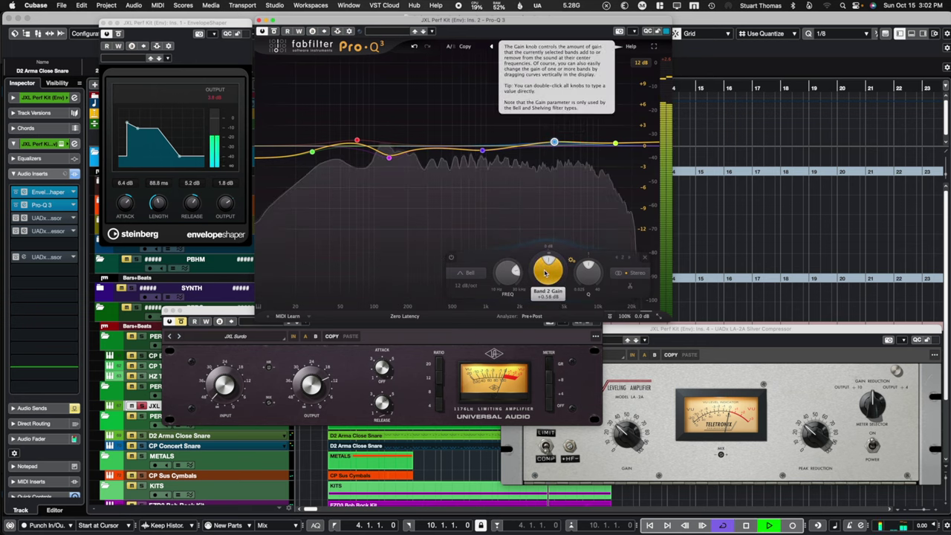
pyautogui.moveTo(546, 273)
pyautogui.mouseDown()
pyautogui.moveTo(545, 239)
pyautogui.moveTo(571, 312)
pyautogui.moveTo(554, 267)
pyautogui.mouseUp()
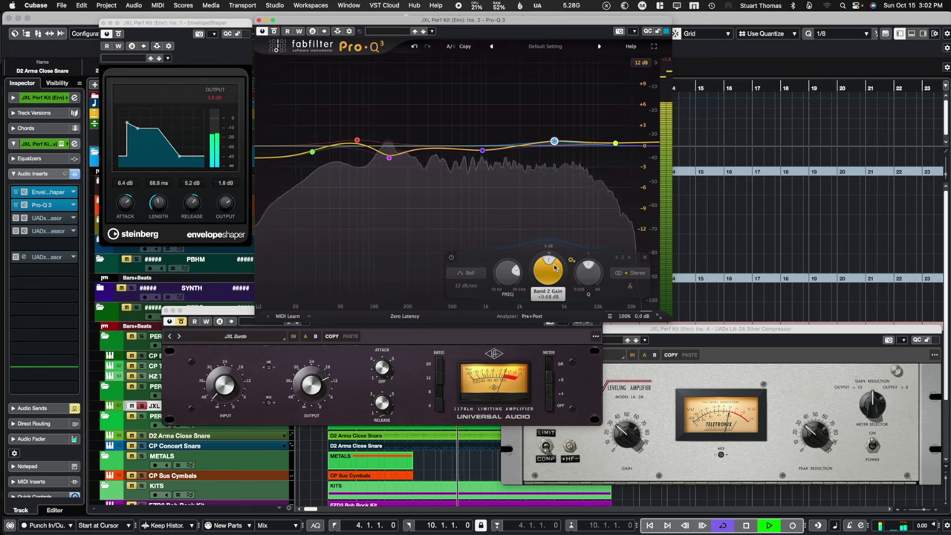
pyautogui.press('space')
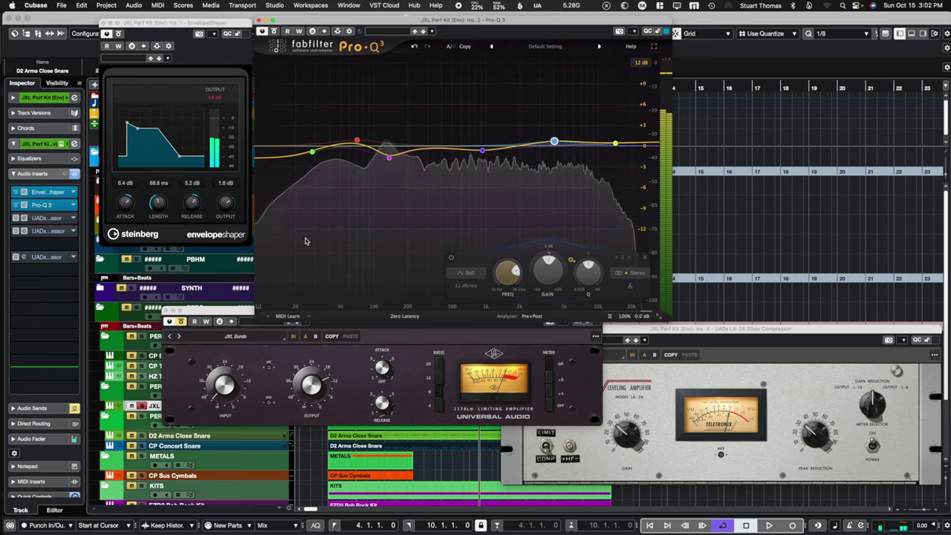
# Select the 28 Hz low shelf band and move the 1176 window beside the LA-2A
pyautogui.moveTo(313, 154)
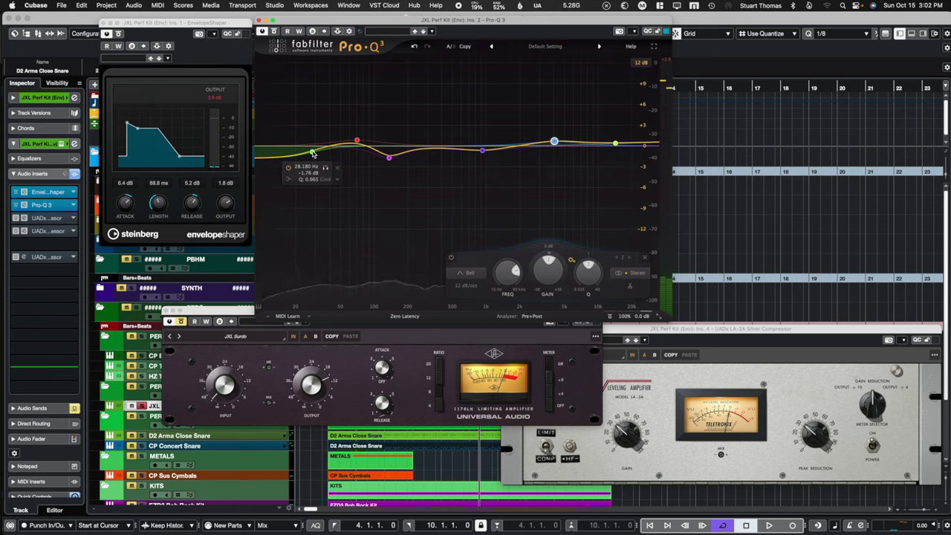
pyautogui.click(313, 153)
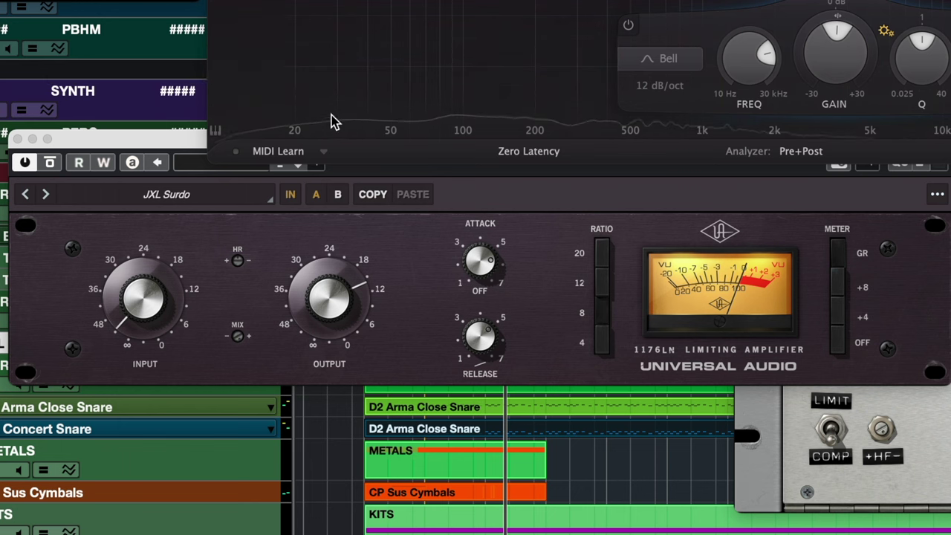
pyautogui.moveTo(149, 141)
pyautogui.mouseDown()
pyautogui.moveTo(131, 153)
pyautogui.moveTo(144, 127)
pyautogui.mouseUp()
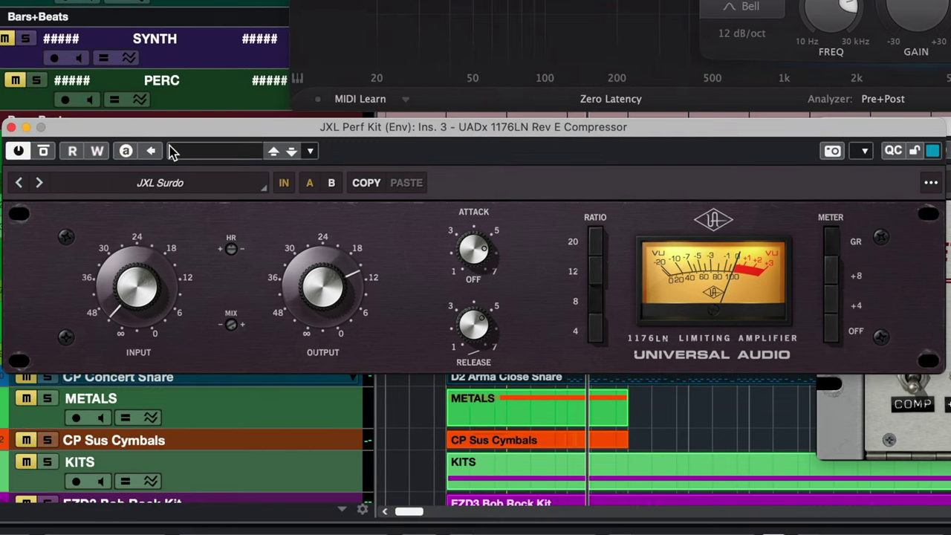
pyautogui.moveTo(592, 132); pyautogui.dragTo(582, 121)
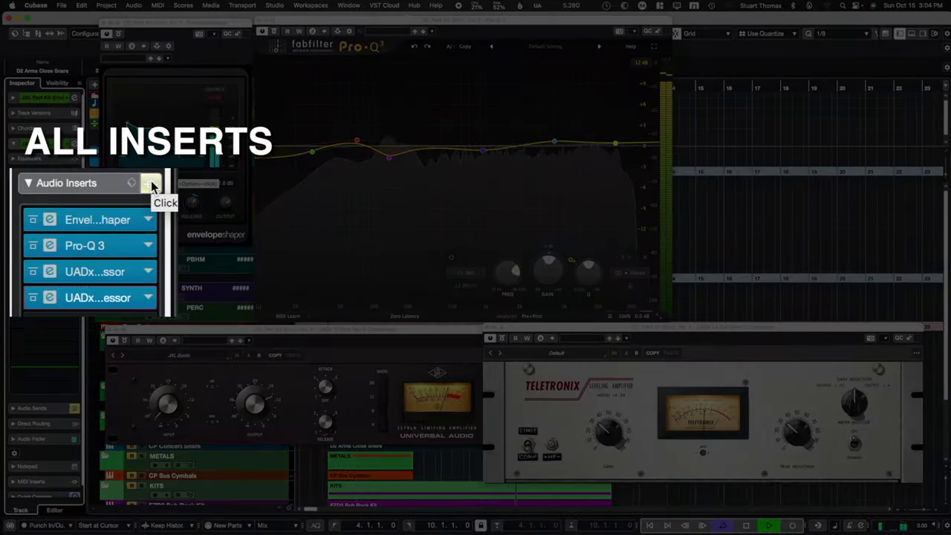
pyautogui.click(151, 182)
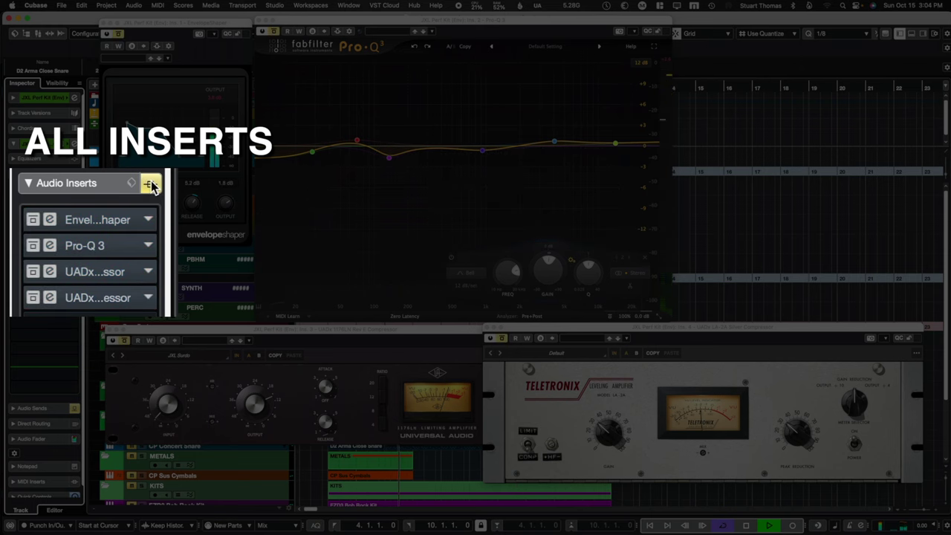
pyautogui.click(151, 184)
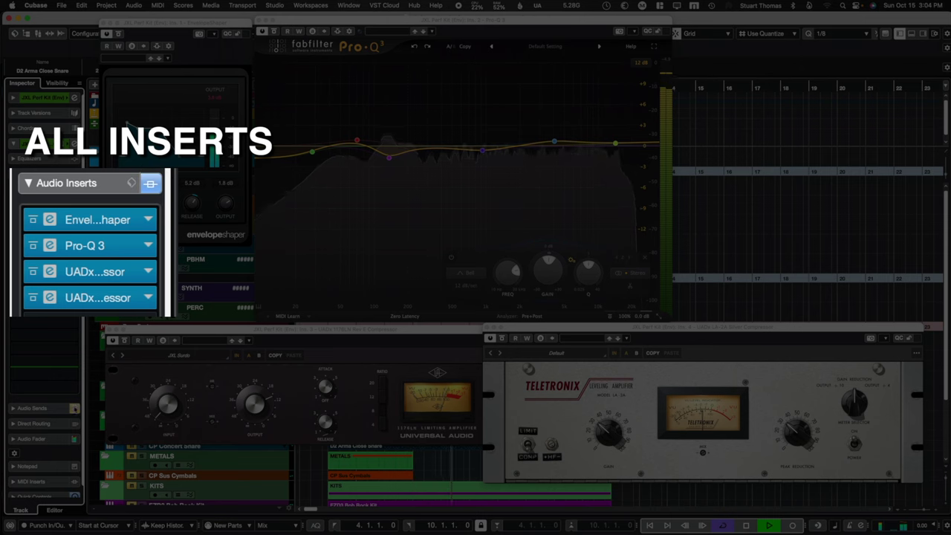
pyautogui.click(149, 184)
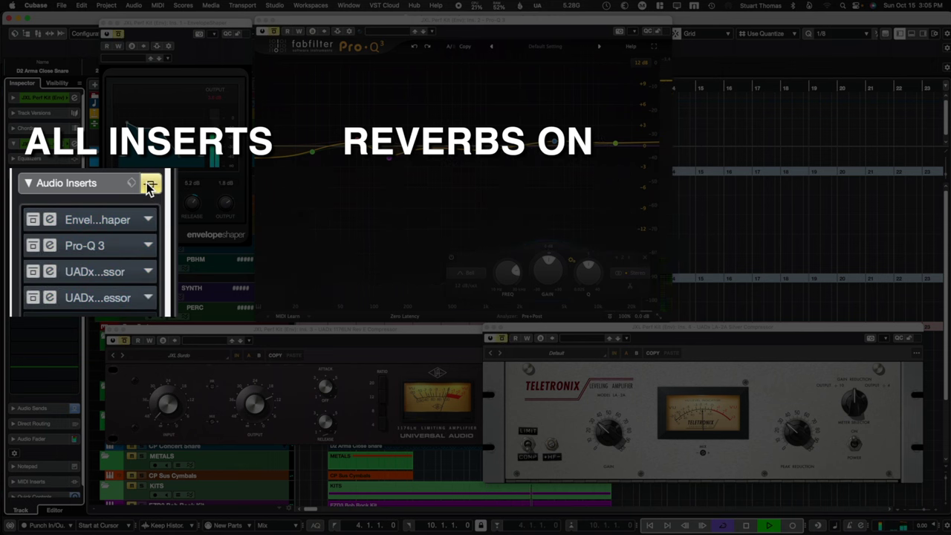
pyautogui.click(150, 184)
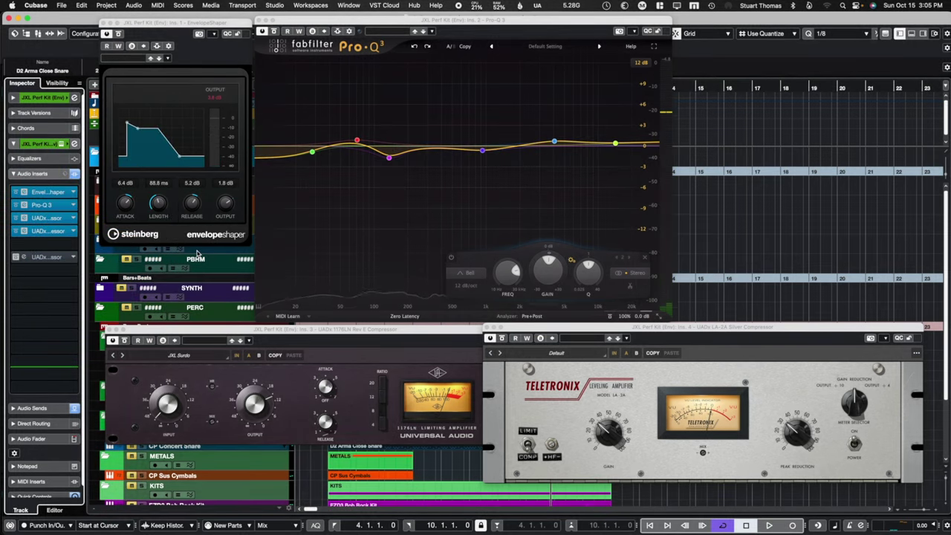
# Close the kit's plug-in windows and open D2 Arma Close Snare's Damage 2 window, moved left
pyautogui.press('super+w')
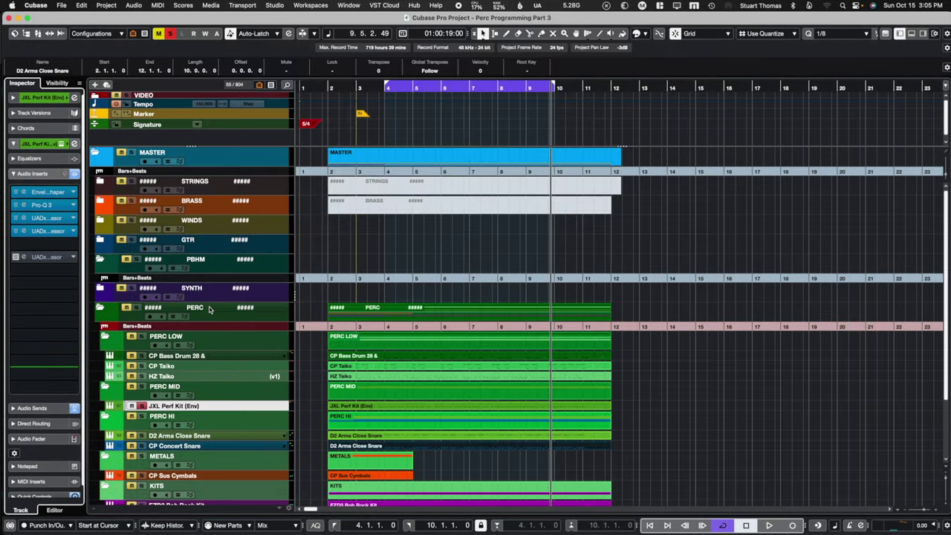
pyautogui.scroll(-3, 211, 310)
pyautogui.click(191, 370)
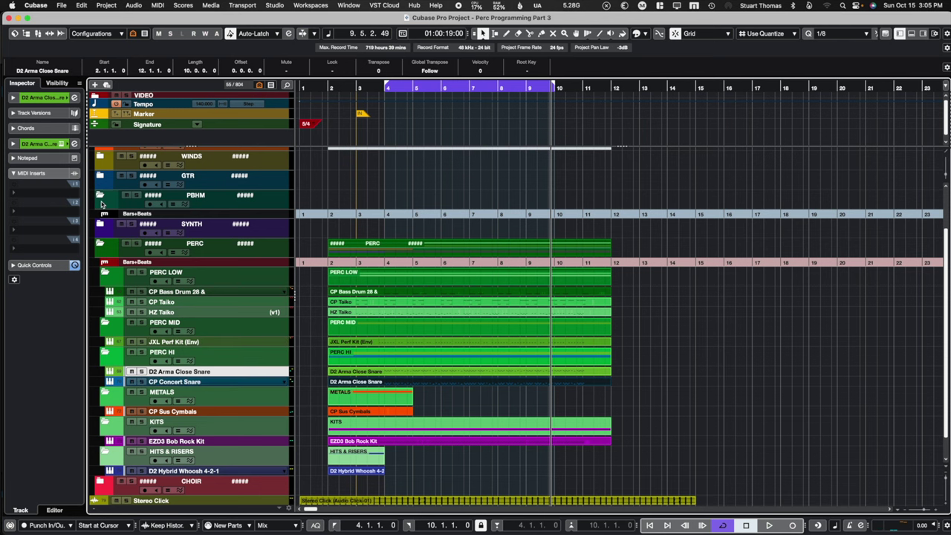
pyautogui.press('Return')
pyautogui.moveTo(654, 139); pyautogui.dragTo(414, 30)
# Open CP Concert Snare's CinePerc window at upper left and nudge the Damage 2 stage position down
pyautogui.click(242, 380)
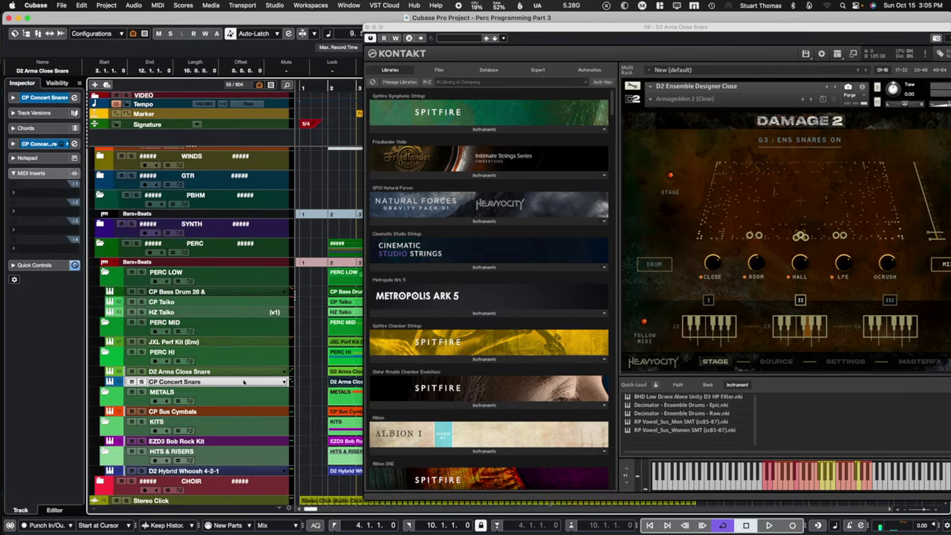
pyautogui.press('Return')
pyautogui.moveTo(516, 154); pyautogui.dragTo(233, 34)
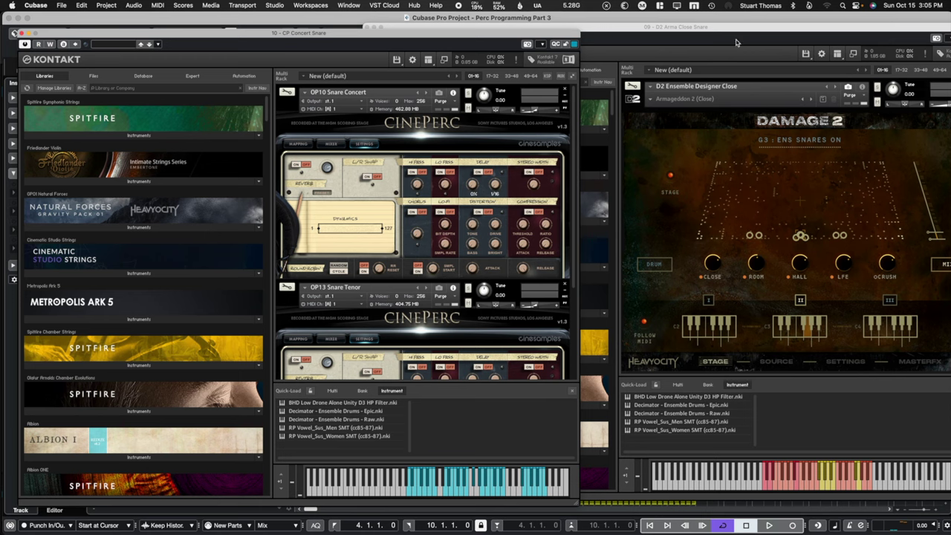
pyautogui.moveTo(726, 31); pyautogui.dragTo(654, 24)
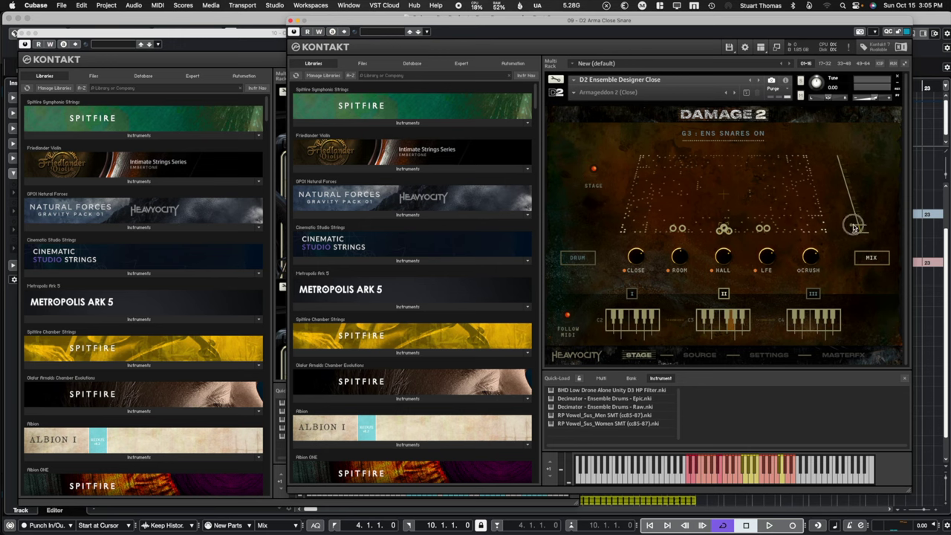
pyautogui.moveTo(851, 222); pyautogui.dragTo(849, 229)
# Close Damage 2 and switch the CinePerc OP10 snare panel to its mixer page
pyautogui.click(291, 21)
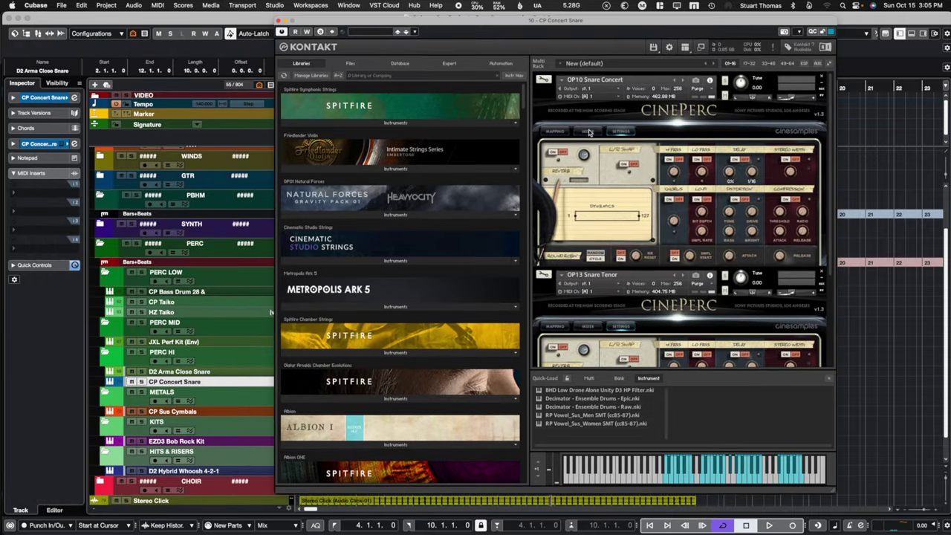
pyautogui.click(589, 132)
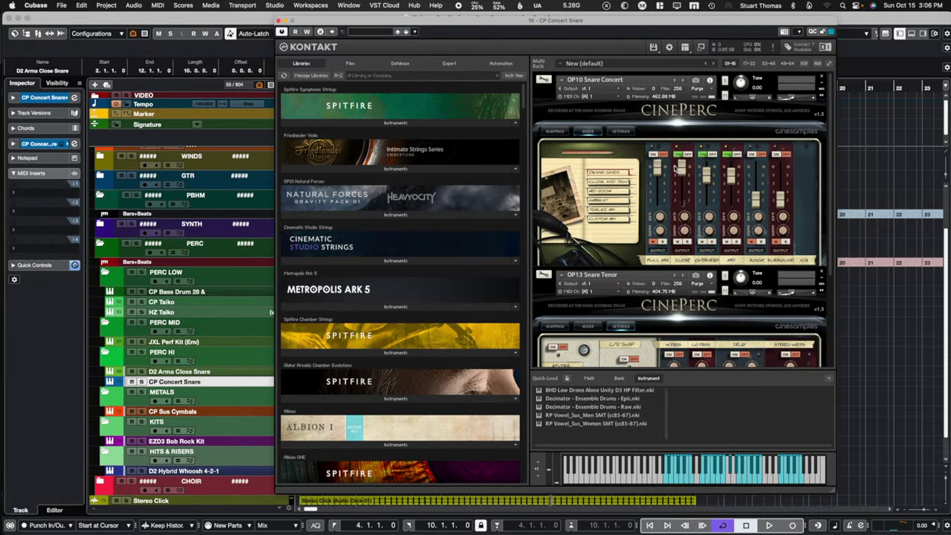
pyautogui.scroll(-3, 631, 292)
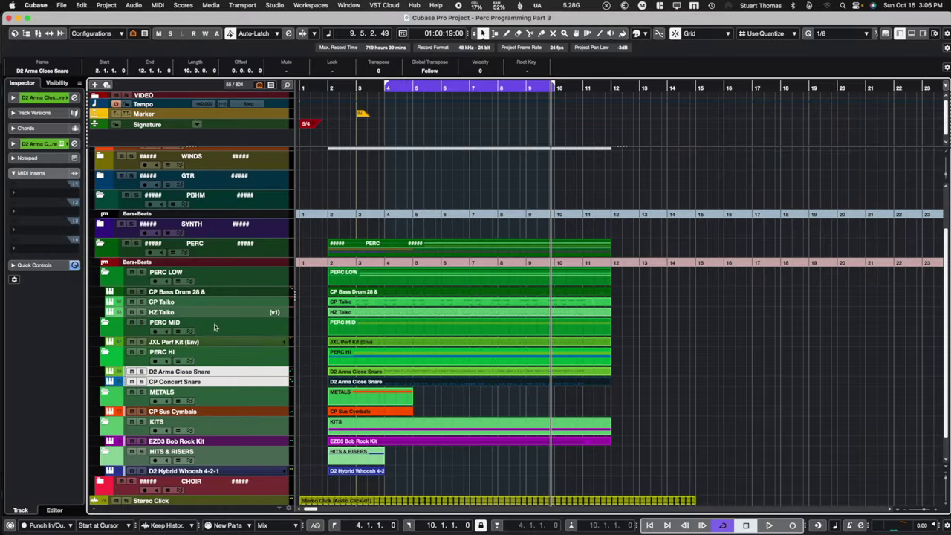
# Solo both snares, bypass all inserts in the MixConsole, then select the two snare tracks
pyautogui.press('s')
pyautogui.press('F3')
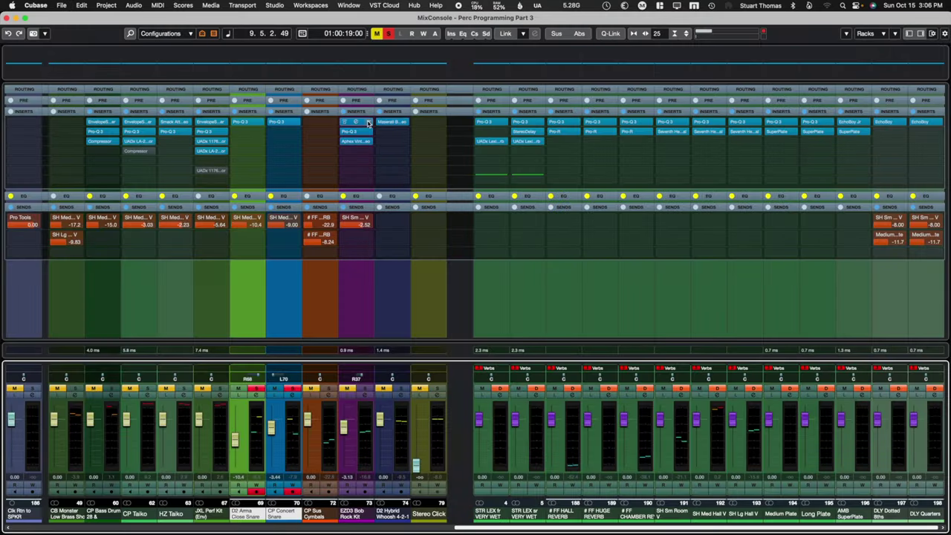
pyautogui.click(451, 34)
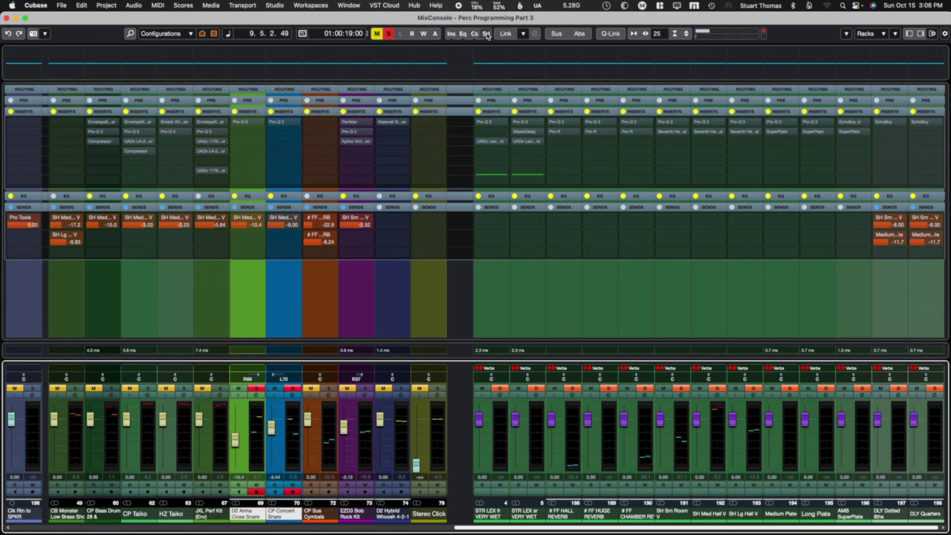
pyautogui.press('F3')
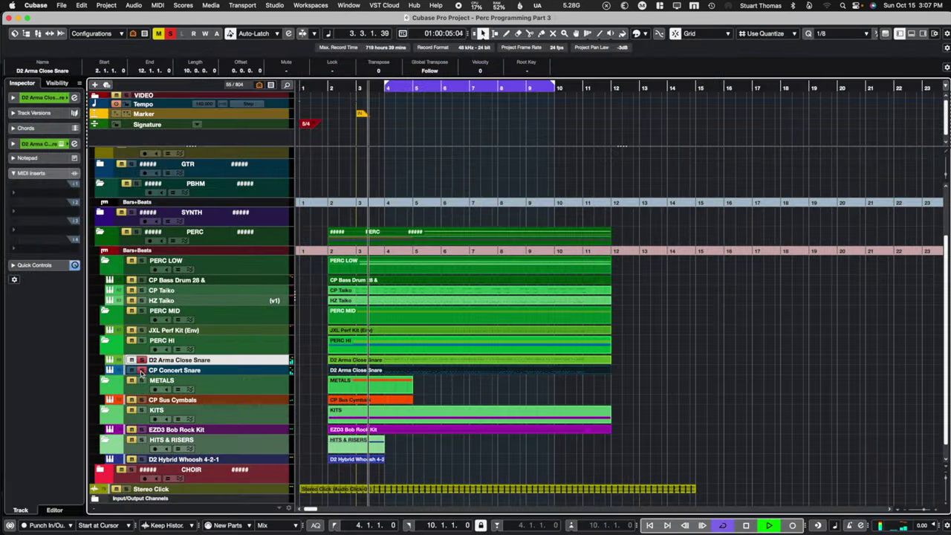
pyautogui.click(178, 370)
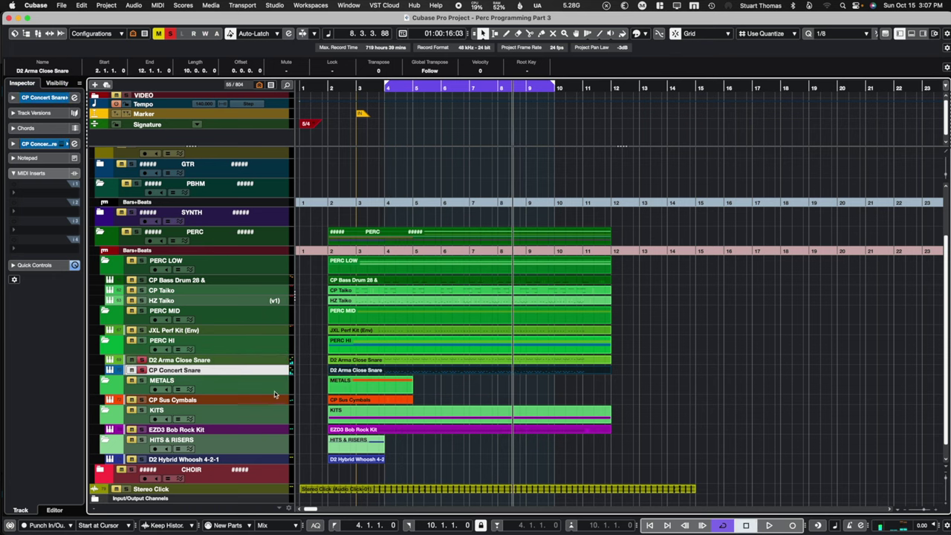
pyautogui.click(197, 360)
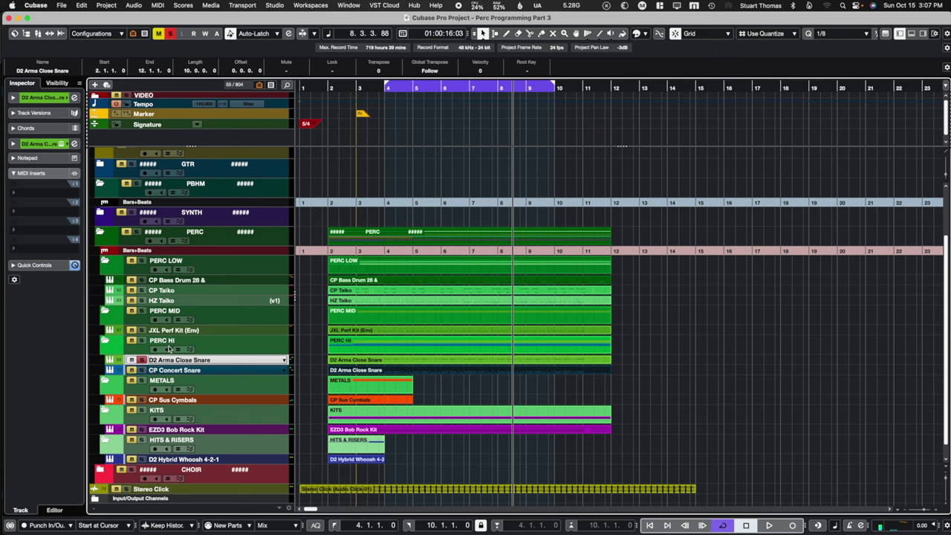
# Open the D2 Arma Close Snare's Pro-Q 3 at top right and audition the snare
pyautogui.click(14, 145)
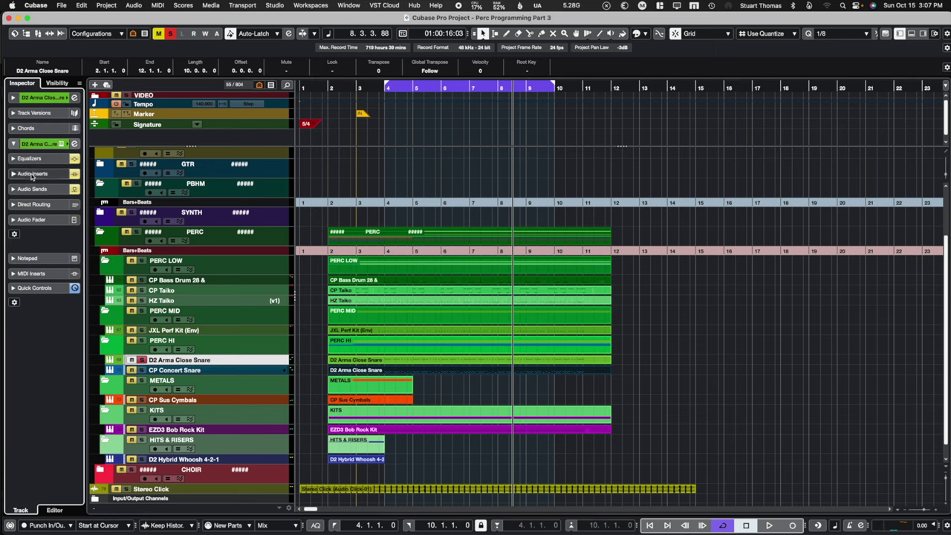
pyautogui.click(32, 175)
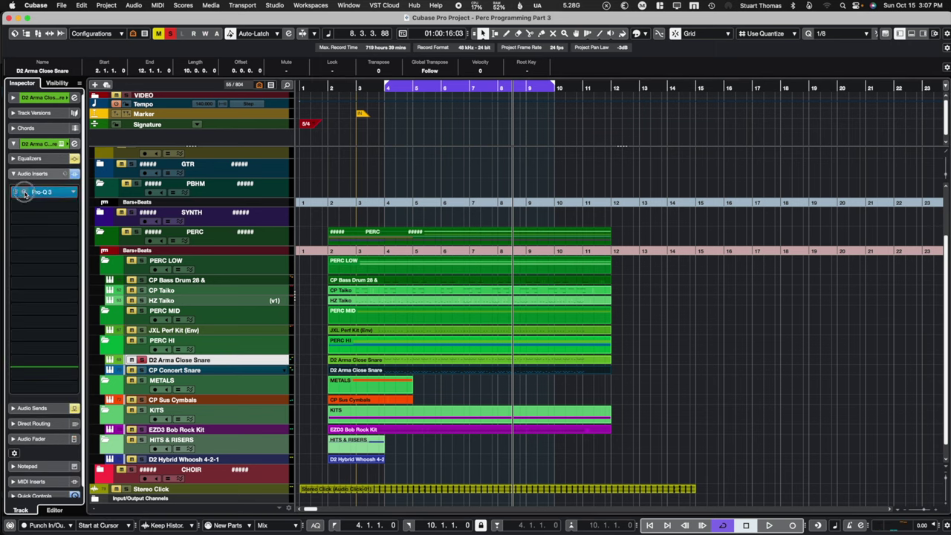
pyautogui.click(25, 192)
pyautogui.moveTo(379, 195); pyautogui.dragTo(587, 75)
pyautogui.press('space')
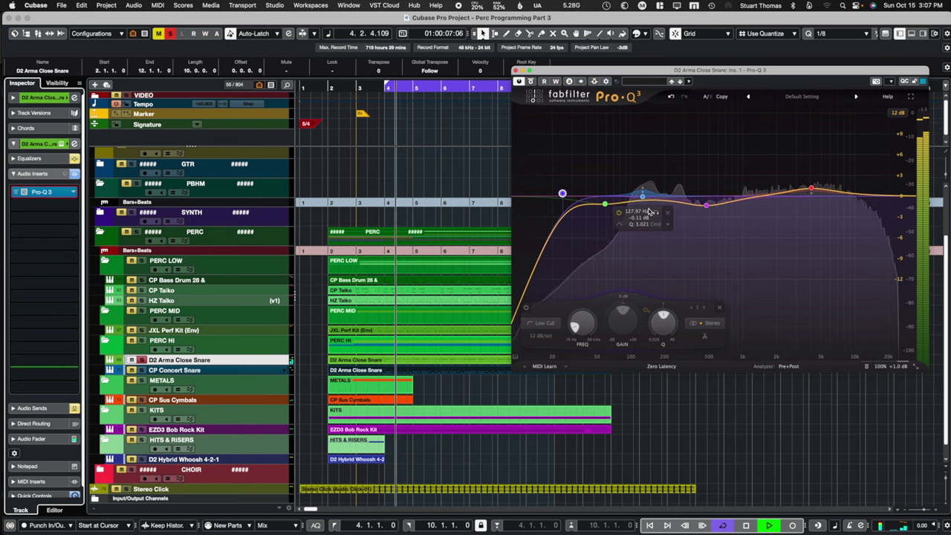
pyautogui.press('space')
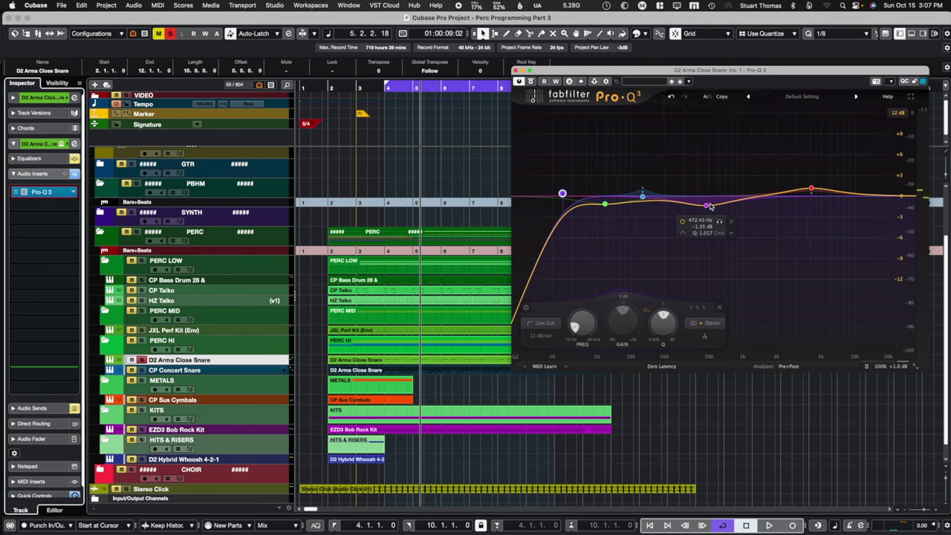
pyautogui.press('space')
# Boost the 472 Hz EQ band during playback to hear its effect
pyautogui.click(706, 205)
pyautogui.moveTo(699, 304); pyautogui.dragTo(699, 329)
pyautogui.press('space')
# Lower the 4092 Hz Band 4 boost slightly and select the low-cut band
pyautogui.moveTo(640, 196)
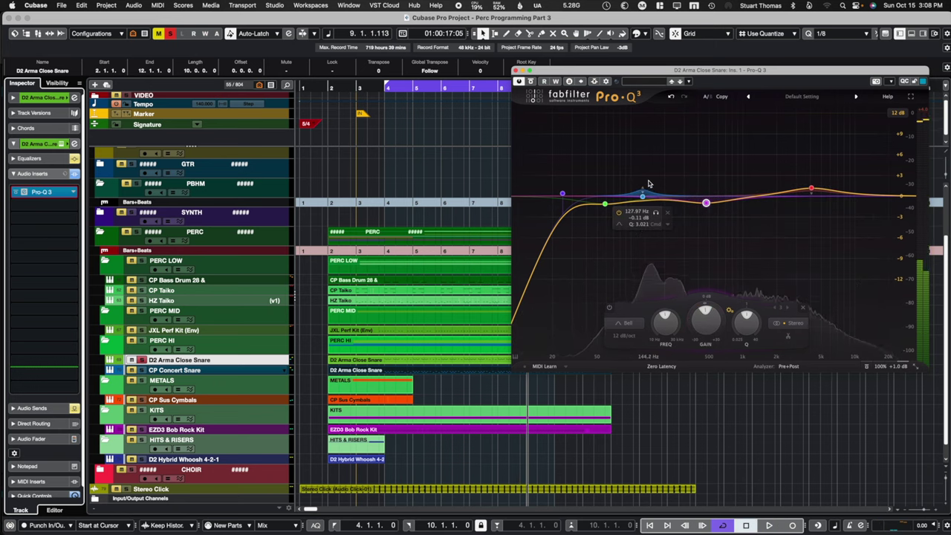
pyautogui.click(642, 195)
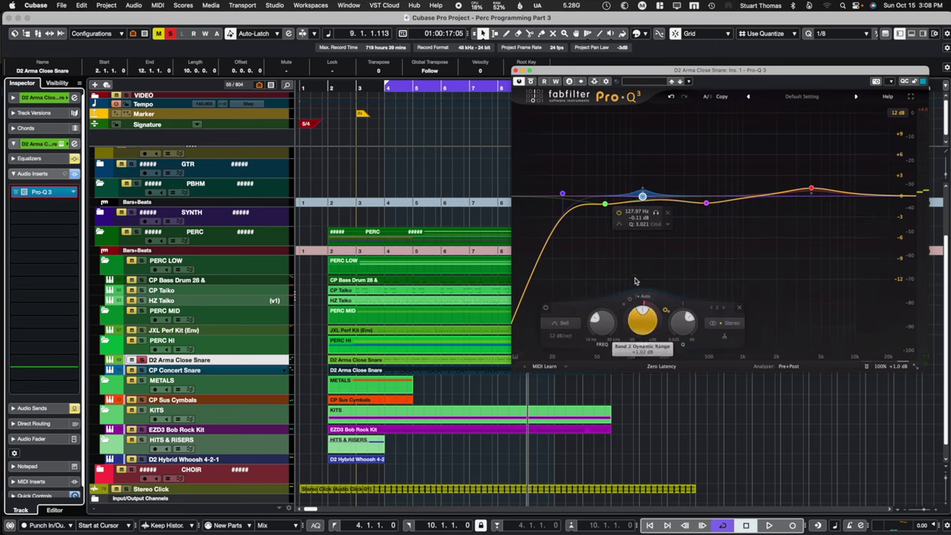
pyautogui.click(811, 189)
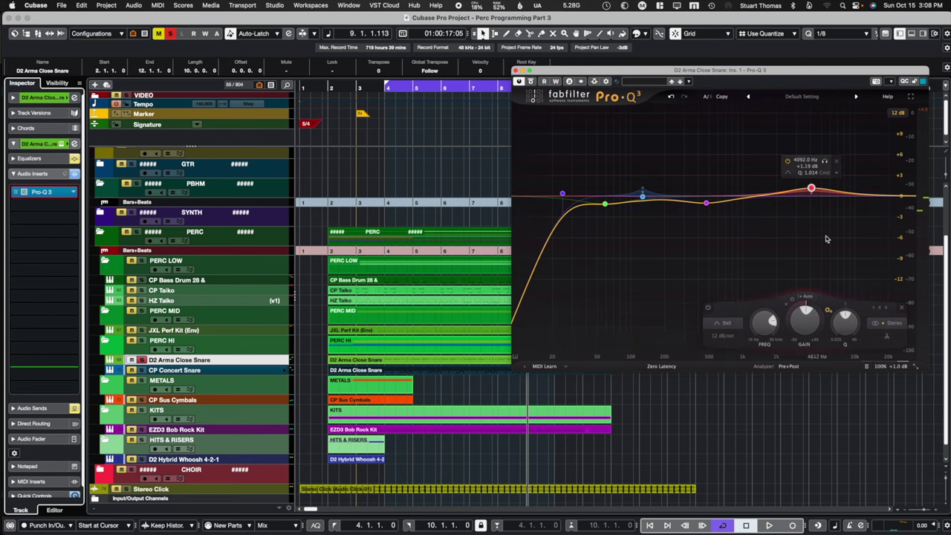
pyautogui.press('space')
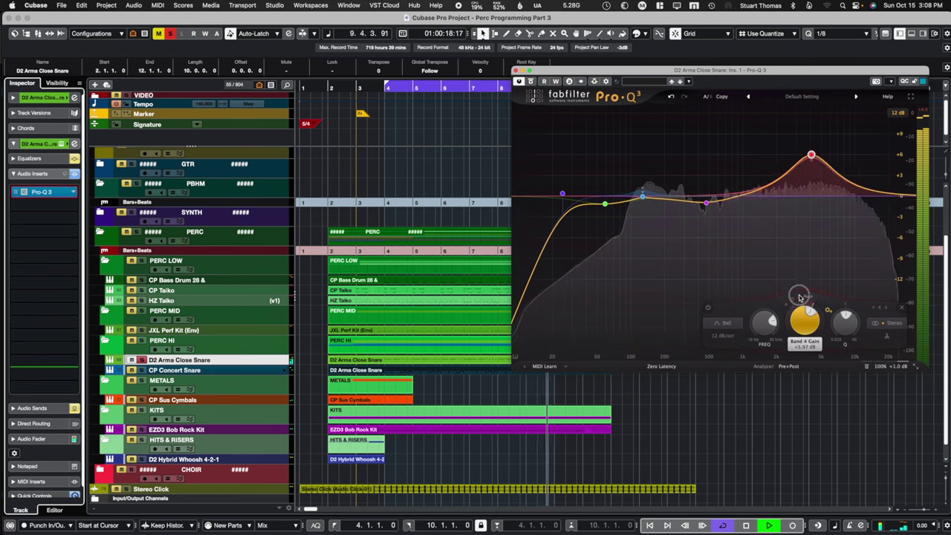
pyautogui.scroll(-8, 803, 323)
pyautogui.moveTo(802, 325); pyautogui.dragTo(803, 330)
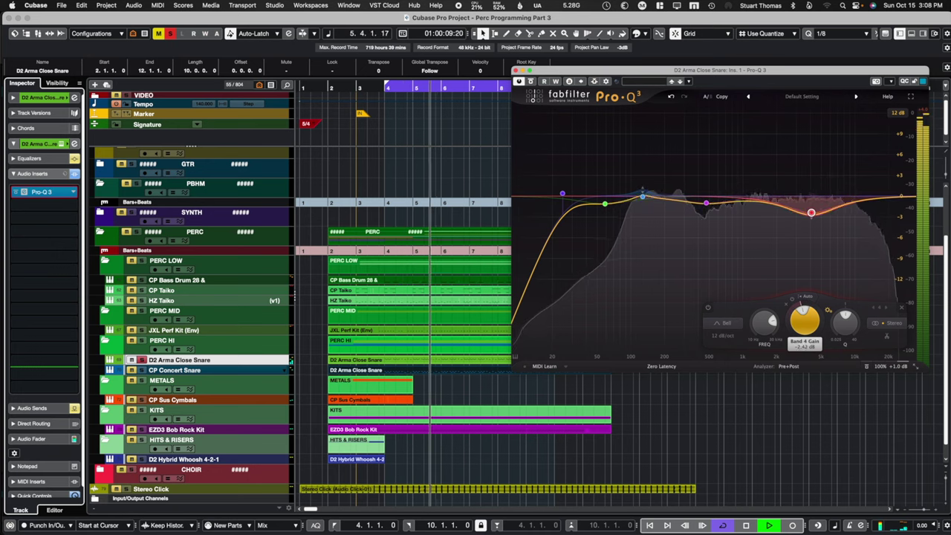
pyautogui.press('space')
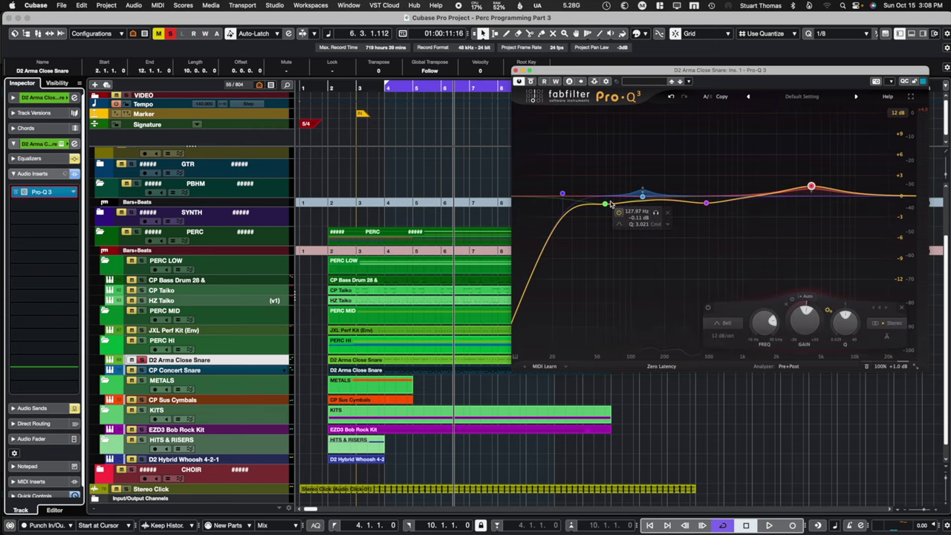
pyautogui.click(561, 193)
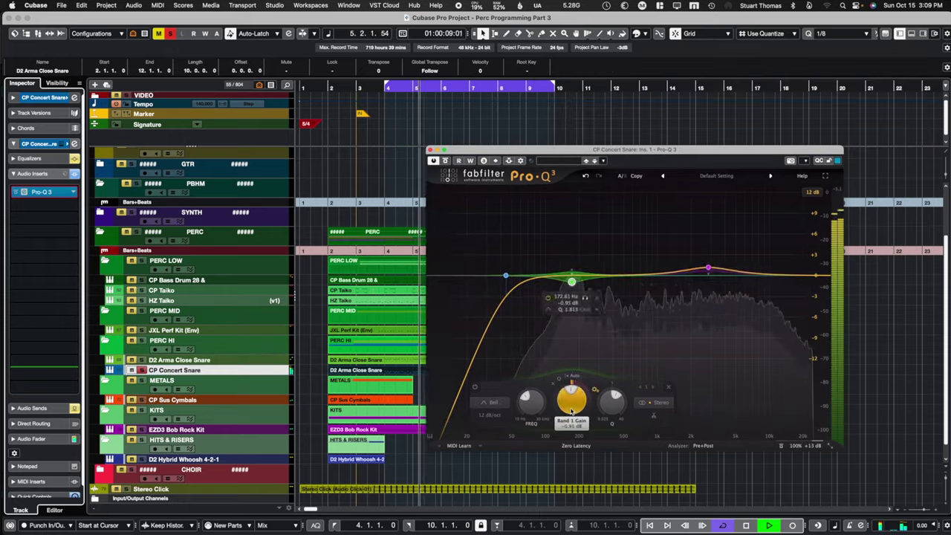
# Dip CP Concert Snare's ~170 Hz band slightly and pull the 2.8 kHz boost to about +1.1 dB
pyautogui.moveTo(570, 394); pyautogui.dragTo(562, 421)
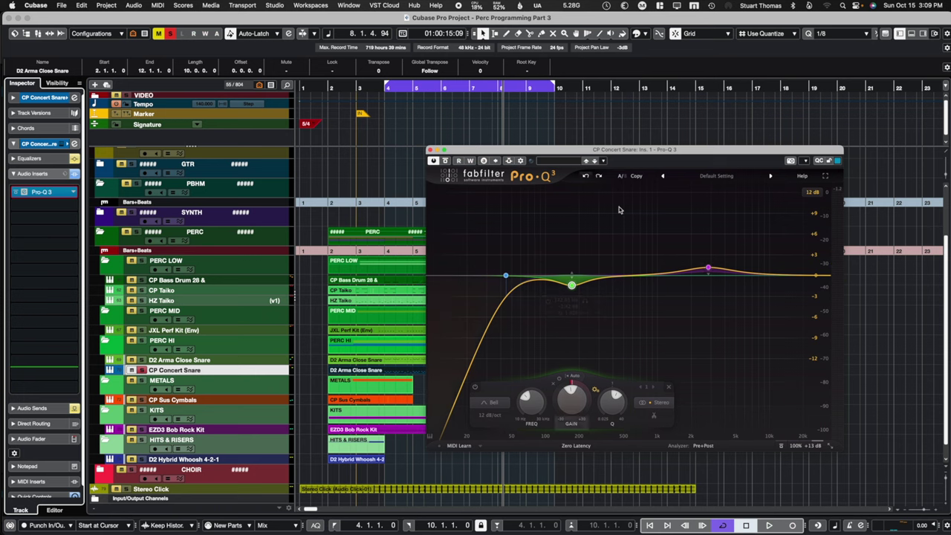
pyautogui.click(708, 267)
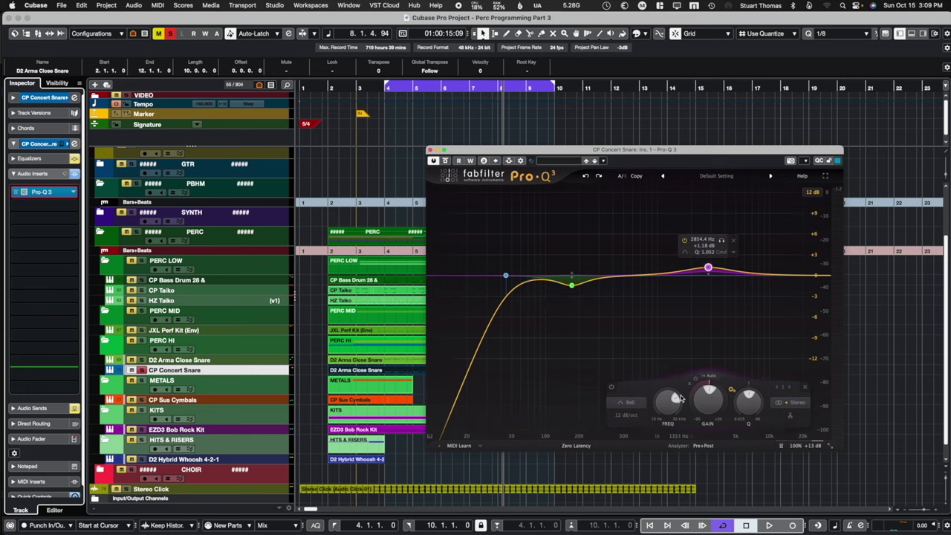
pyautogui.press('space')
pyautogui.scroll(2, 706, 405)
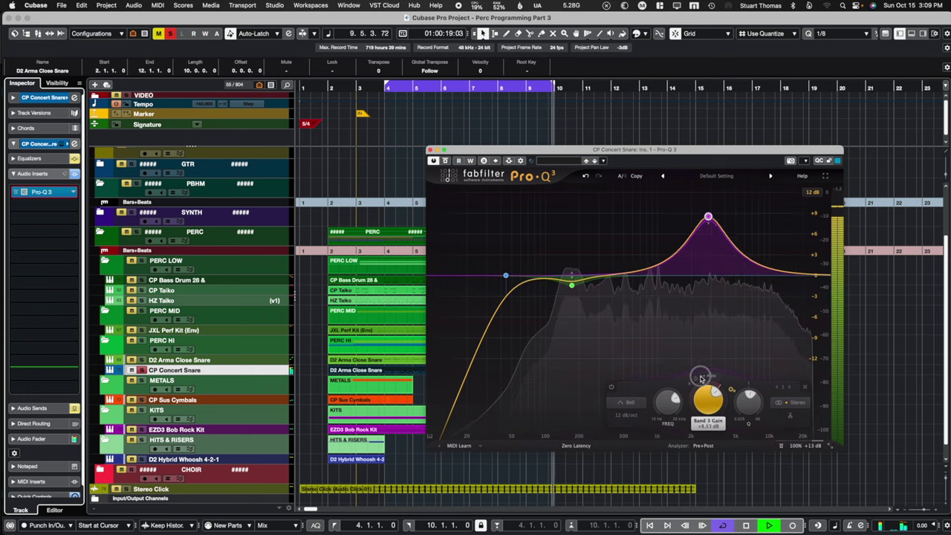
pyautogui.moveTo(700, 375); pyautogui.dragTo(706, 415)
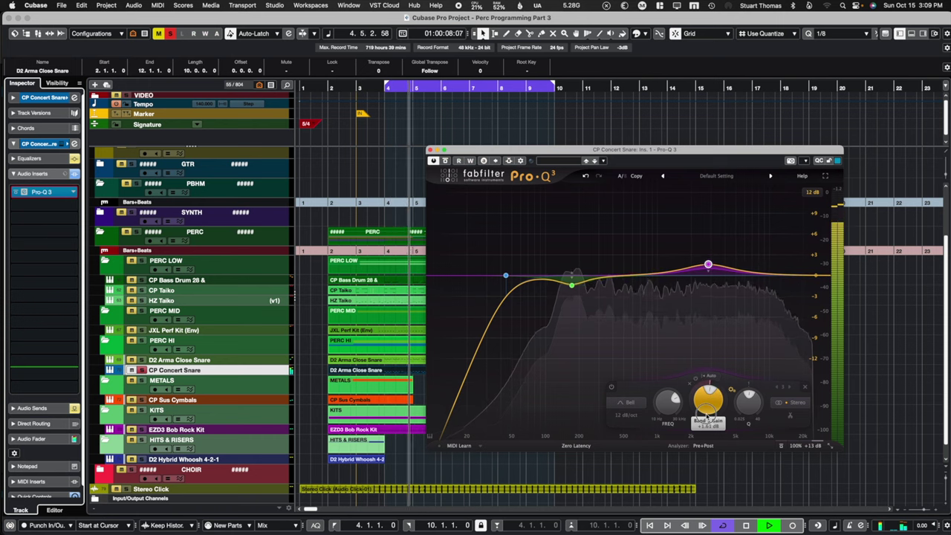
pyautogui.scroll(-3, 706, 414)
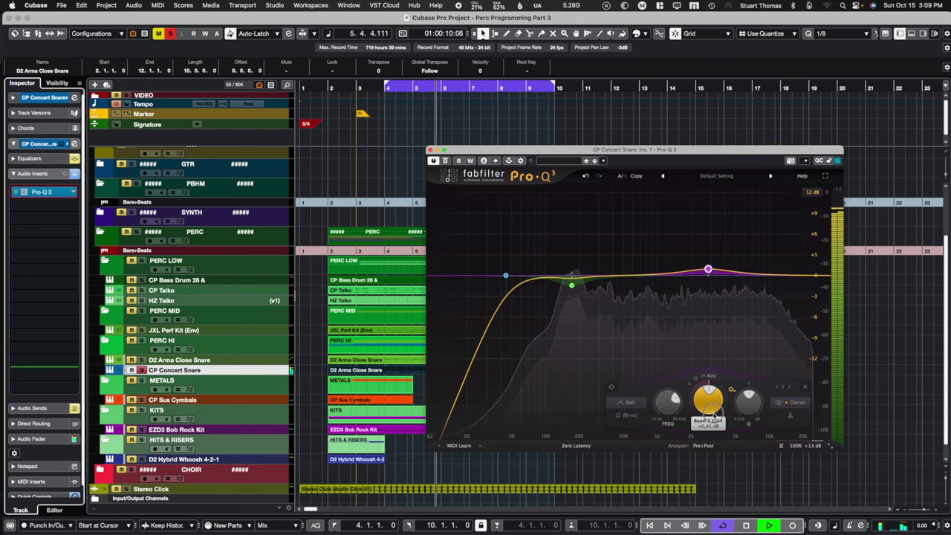
pyautogui.scroll(1, 715, 416)
pyautogui.press('space')
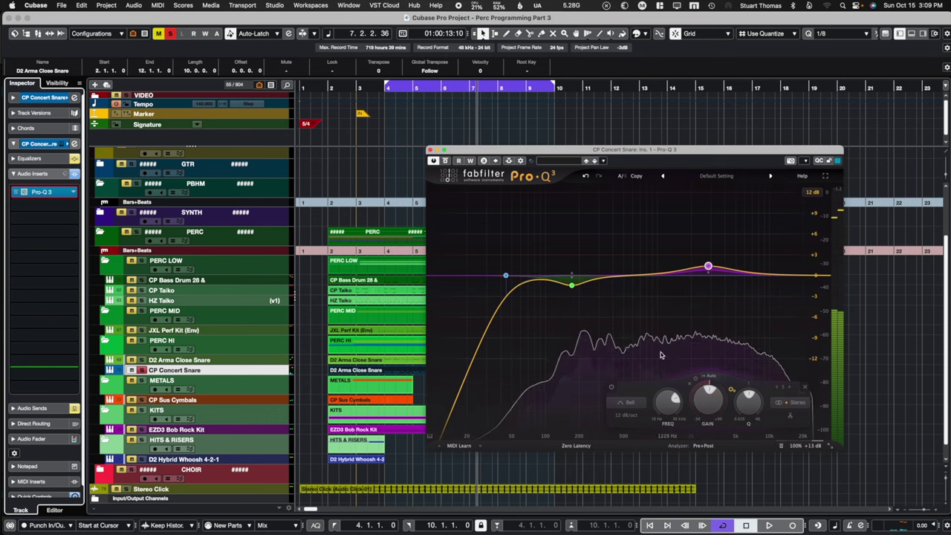
pyautogui.moveTo(672, 348)
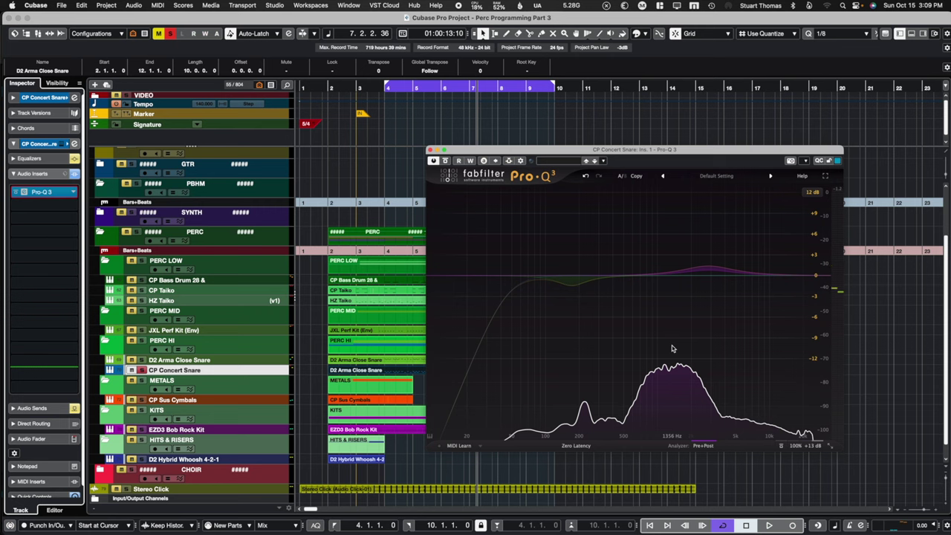
pyautogui.scroll(-1, 188, 420)
# Open the EZD3 Bob Rock Kit's PanMan, Pro-Q 3 and Aphex Vintage Exciter inserts
pyautogui.click(188, 420)
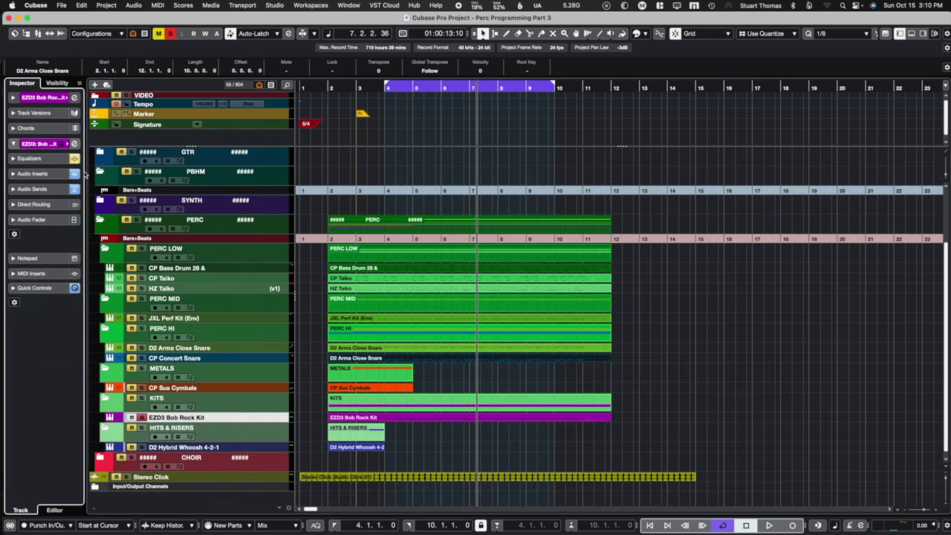
pyautogui.click(13, 188)
pyautogui.click(14, 174)
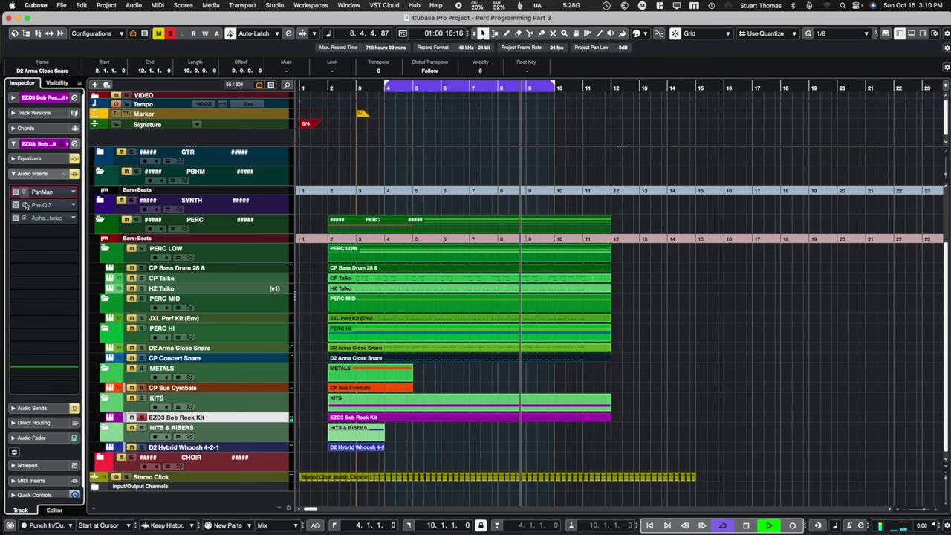
pyautogui.click(23, 192)
pyautogui.click(23, 204)
pyautogui.click(23, 217)
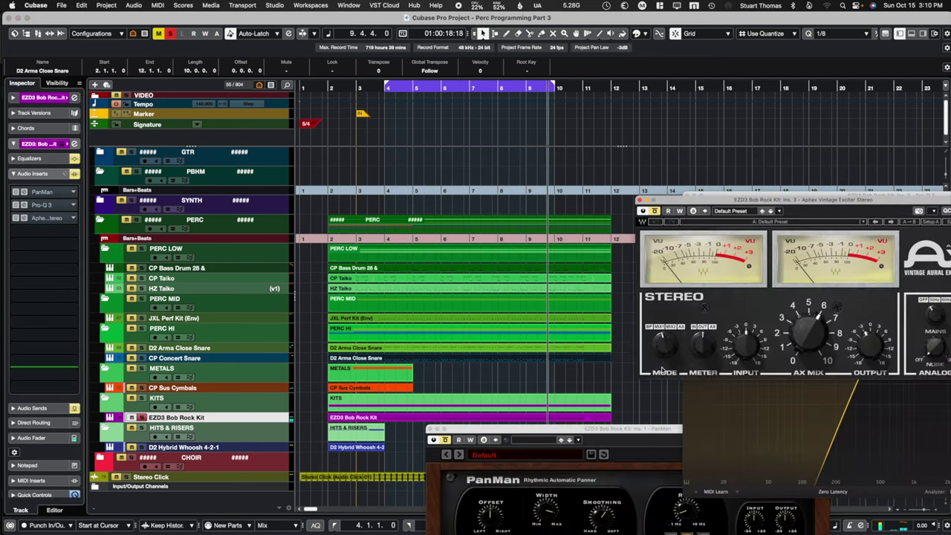
# Arrange the three plug-in windows side by side, with PanMan in focus
pyautogui.moveTo(629, 426); pyautogui.dragTo(278, 28)
pyautogui.moveTo(930, 196); pyautogui.dragTo(520, 188)
pyautogui.moveTo(771, 199); pyautogui.dragTo(802, 37)
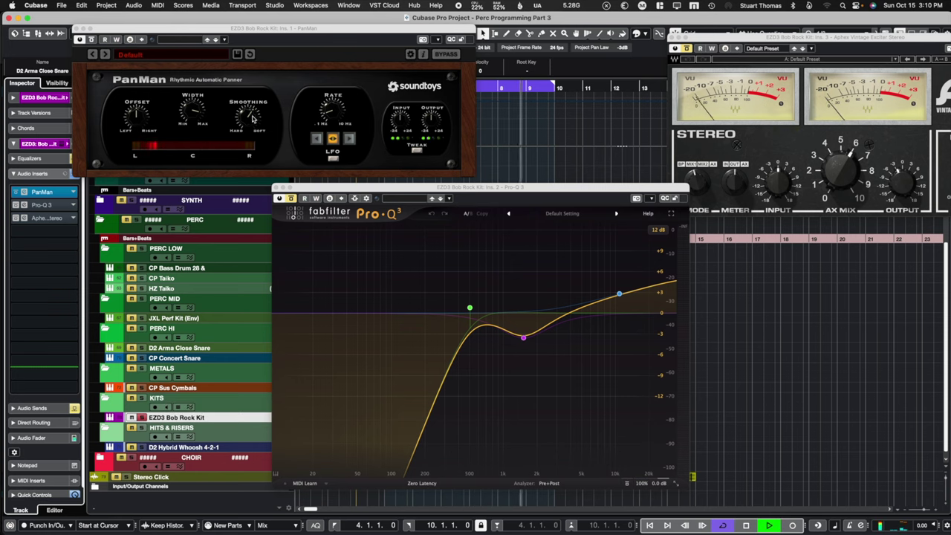
pyautogui.click(327, 82)
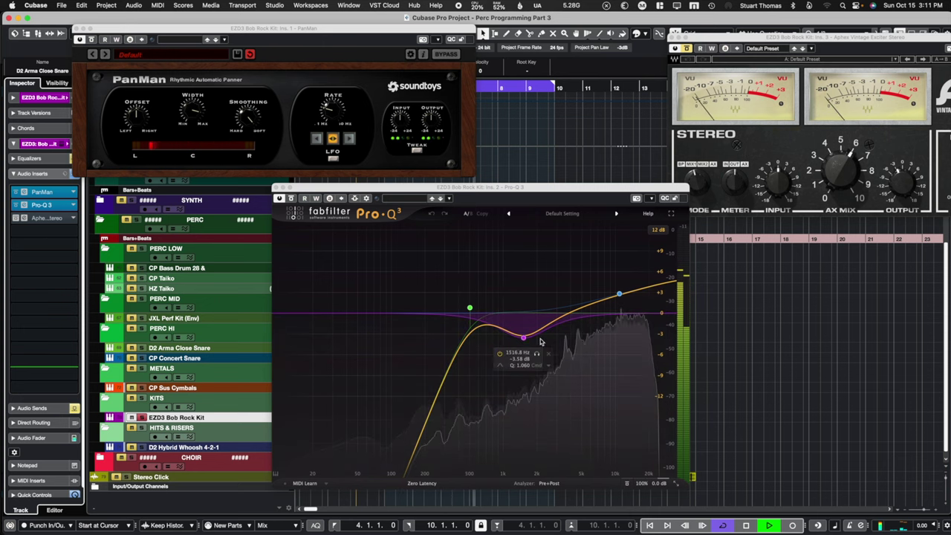
# Raise the kit's ~1.5 kHz dip from −3.58 to about −1.6 dB and bring the Aphex window into view
pyautogui.click(523, 338)
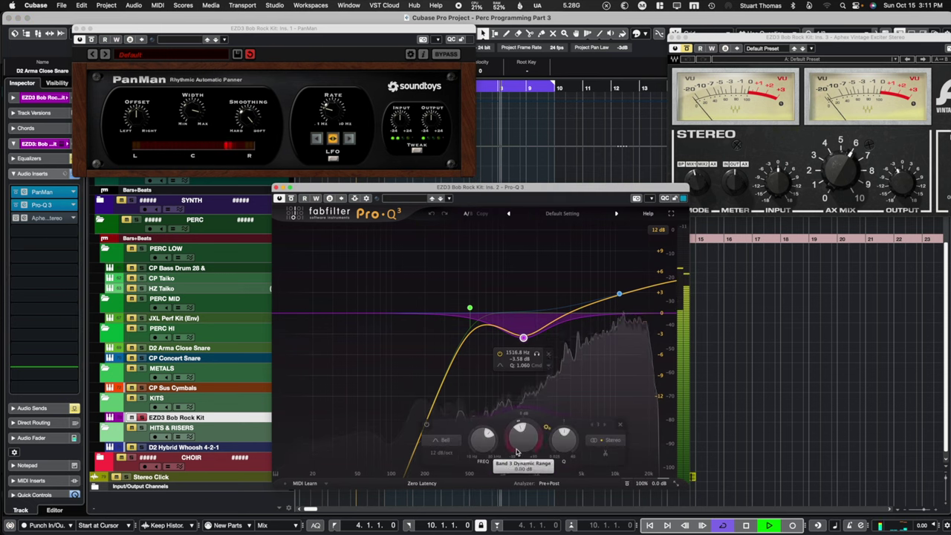
pyautogui.moveTo(523, 444); pyautogui.dragTo(523, 425)
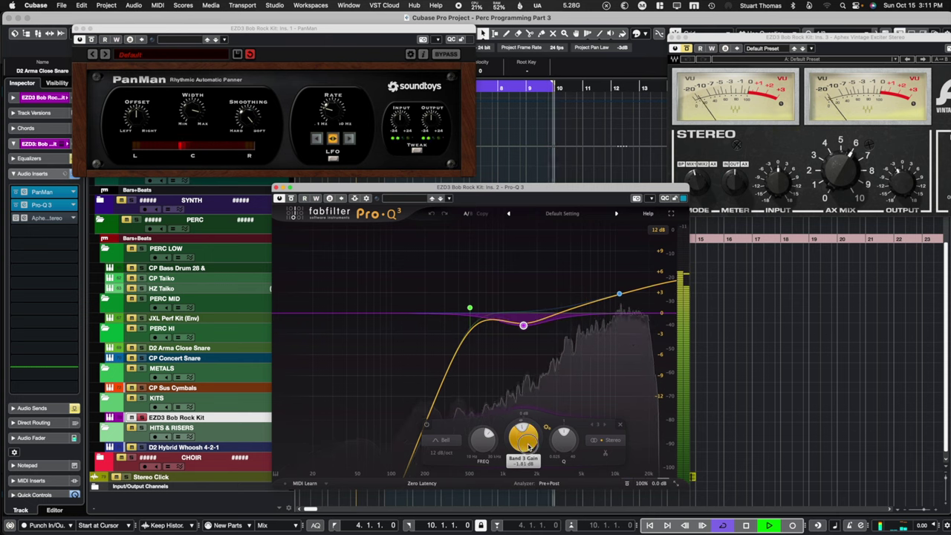
pyautogui.press('space')
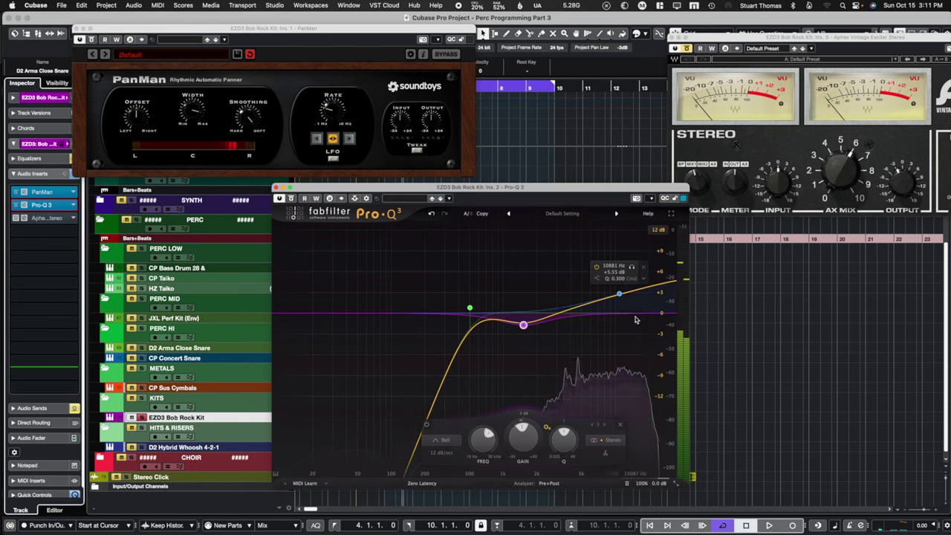
pyautogui.click(619, 294)
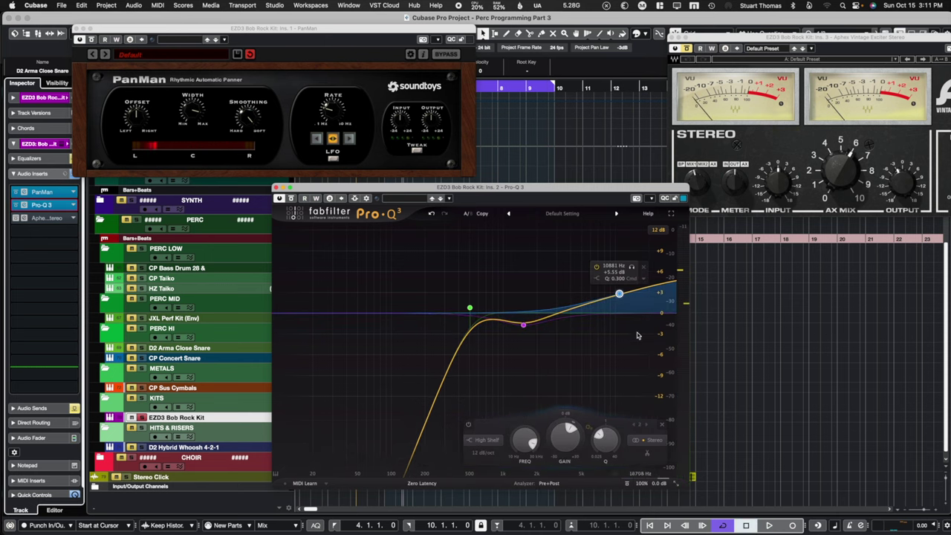
pyautogui.moveTo(705, 43); pyautogui.dragTo(617, 34)
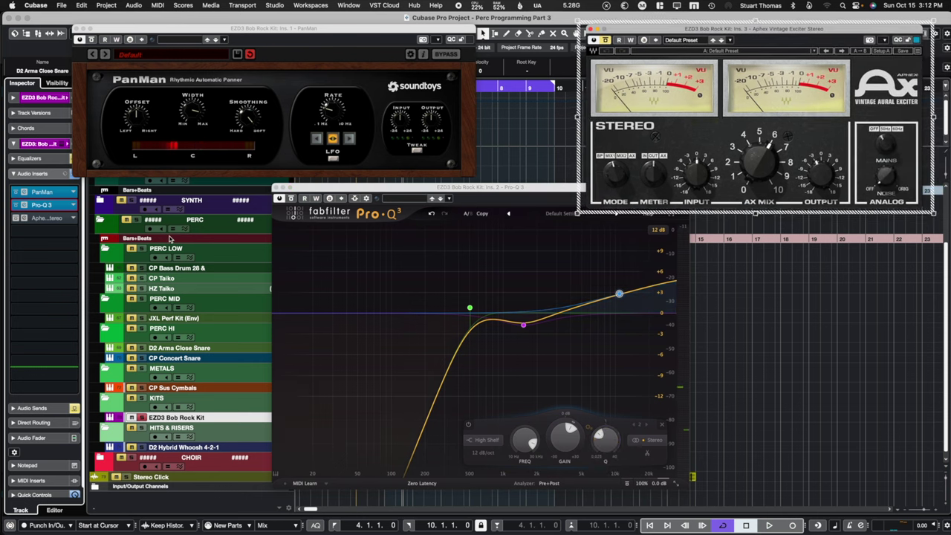
# Enable the Aphex exciter insert, raise AX MIX to about 7.3, then close all plug-in windows
pyautogui.click(27, 216)
pyautogui.press('space')
pyautogui.moveTo(769, 169); pyautogui.dragTo(769, 158)
pyautogui.press('space')
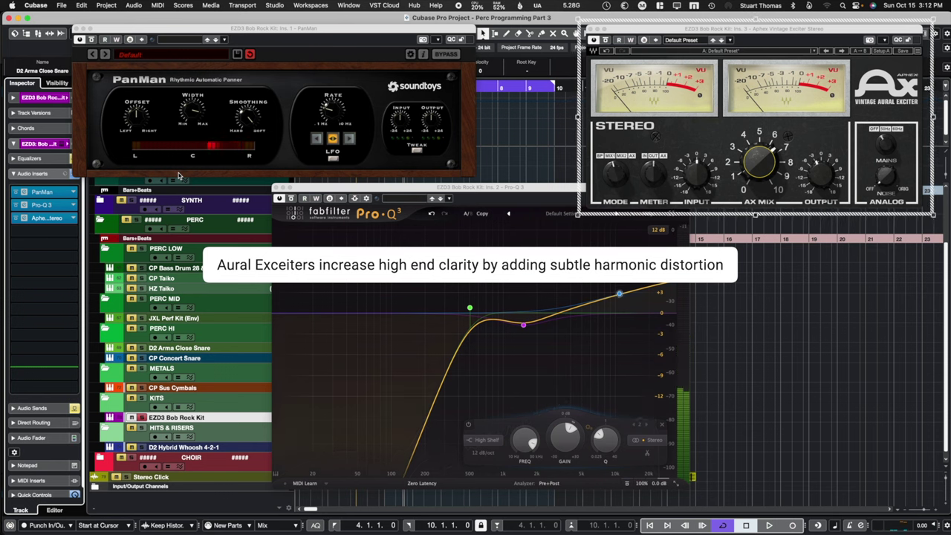
pyautogui.press('alt+super+w')
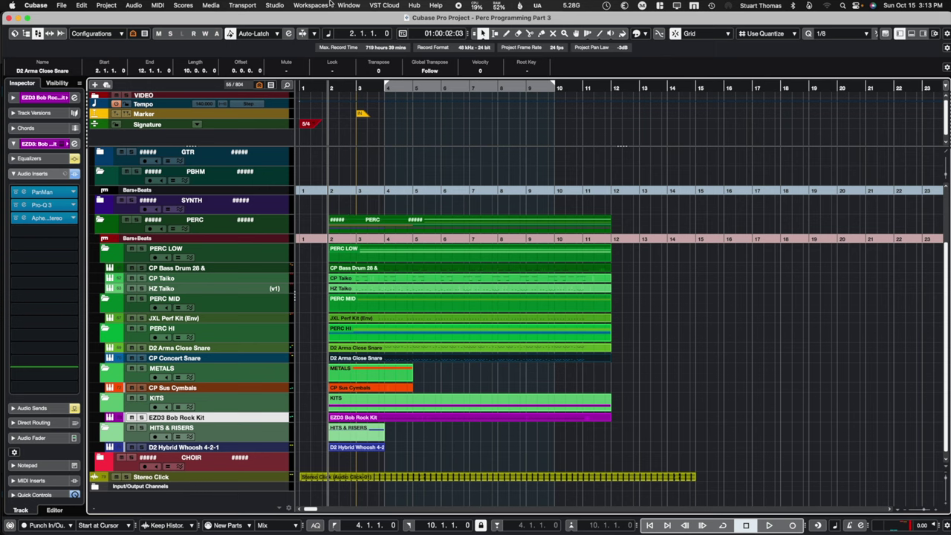
# Start cycle playback and toggle the global insert bypass to compare the mix
pyautogui.press('/')
pyautogui.press('space')
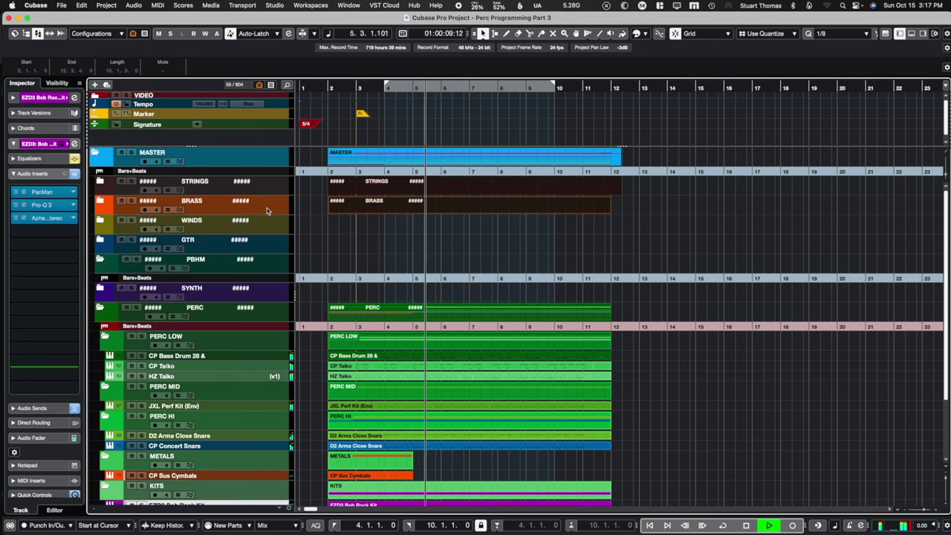
# Expand the STRINGS folder and select the CSS Ens Short Lo (MW) 1 track
pyautogui.click(99, 180)
pyautogui.click(179, 251)
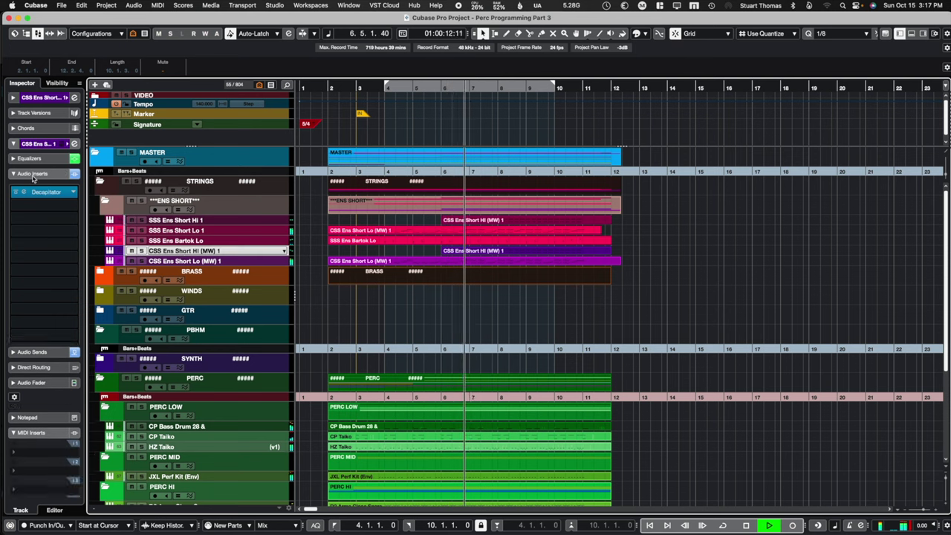
pyautogui.click(195, 262)
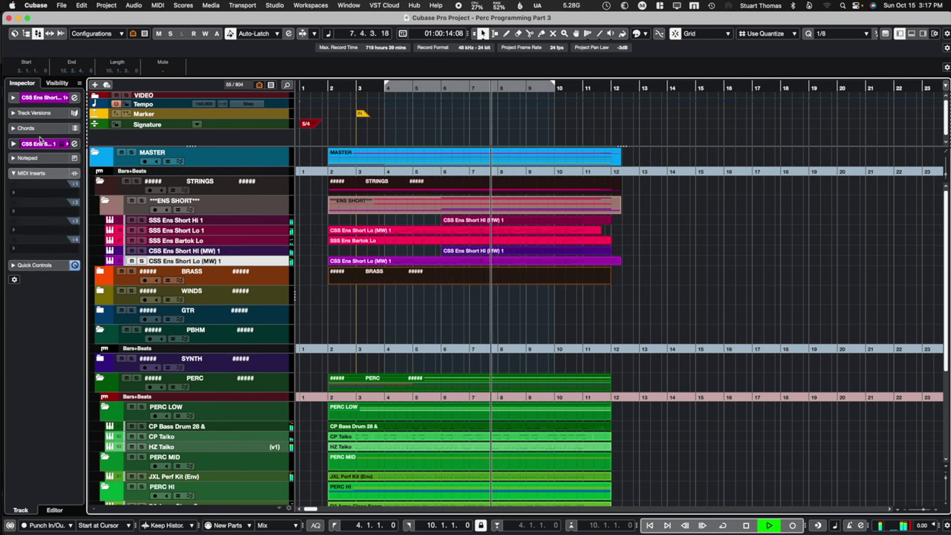
# Open the track's Decapitator insert from the Inspector's Audio Inserts, fully in view
pyautogui.click(13, 143)
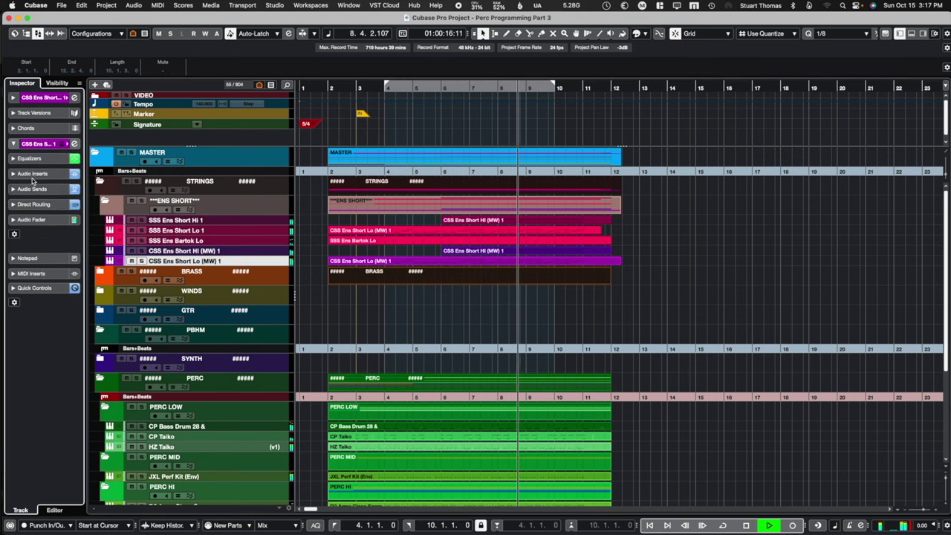
pyautogui.click(29, 173)
pyautogui.click(25, 194)
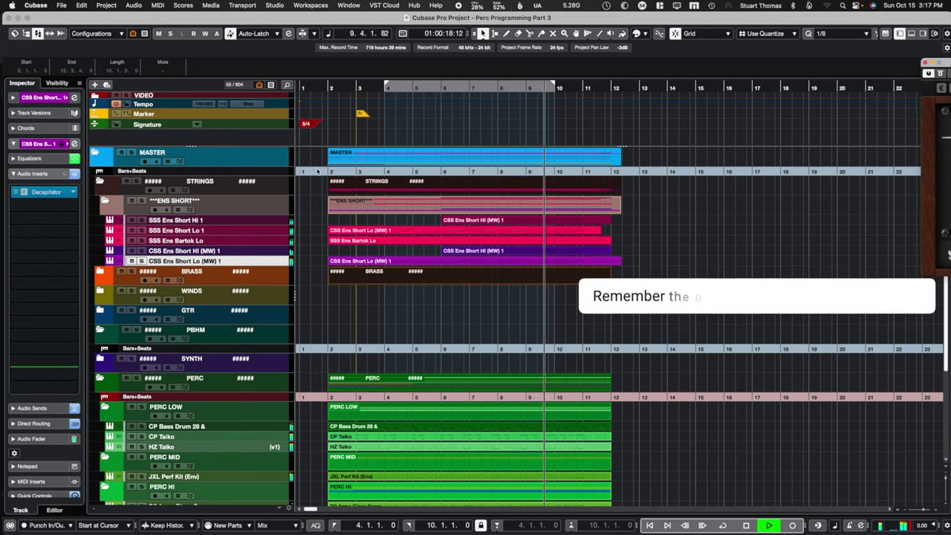
pyautogui.moveTo(943, 58); pyautogui.dragTo(585, 54)
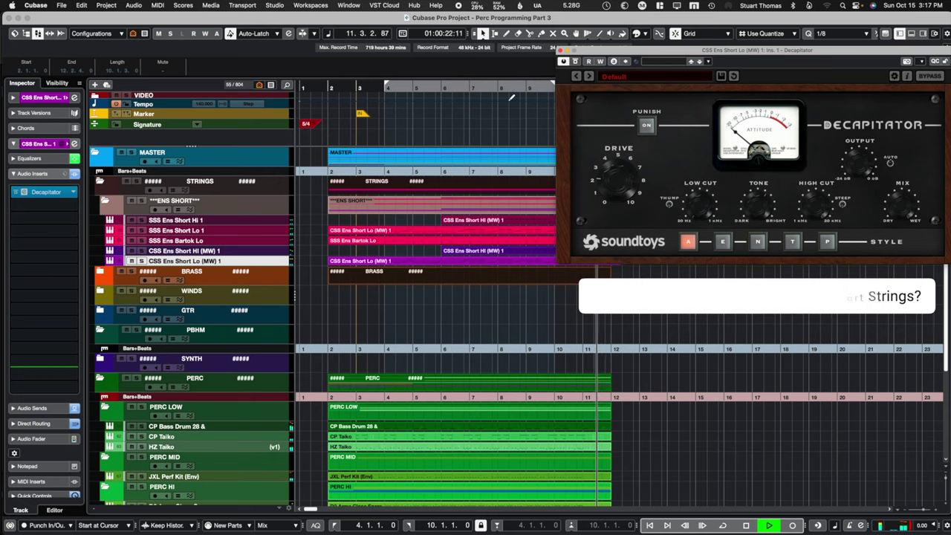